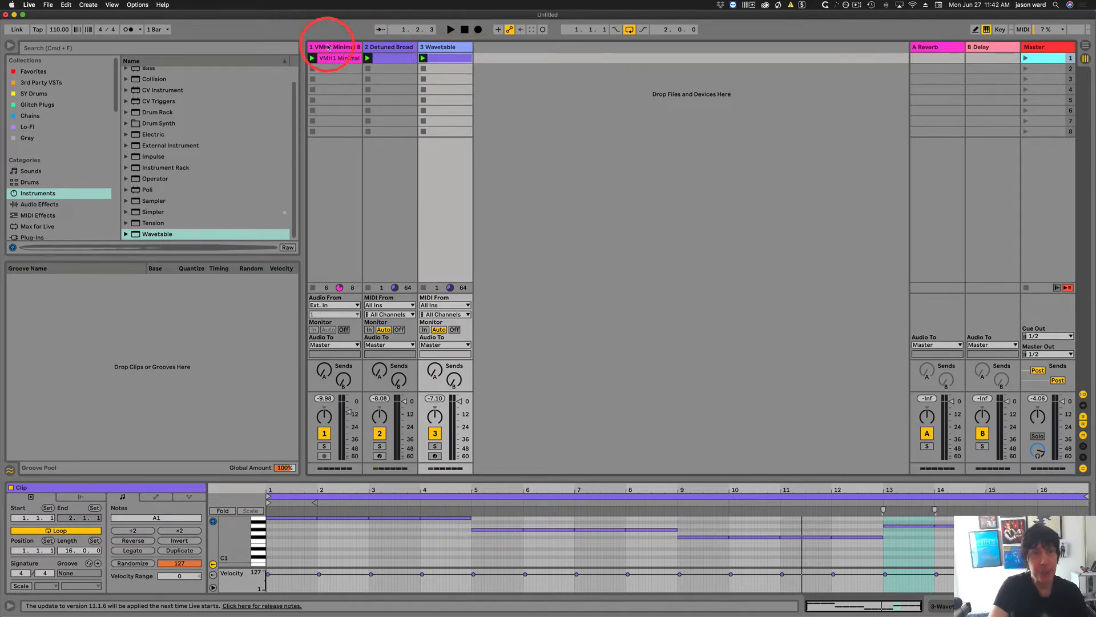
Look at the empty Arrangement View and return to the Session View
{"action": "key", "text": "Tab"}
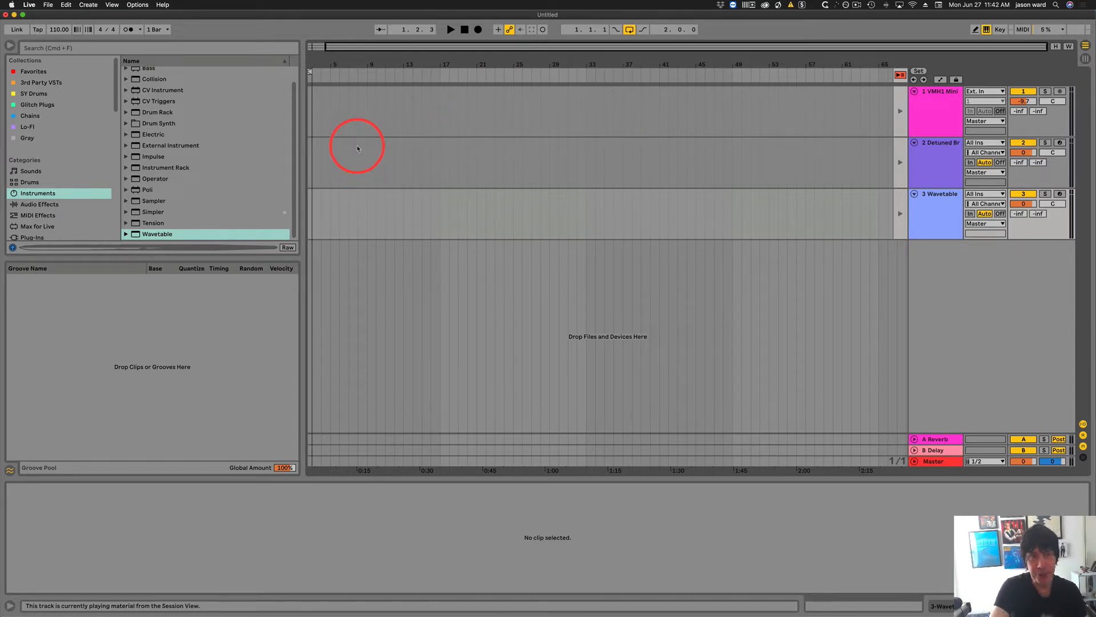
{"action": "key", "text": "Tab"}
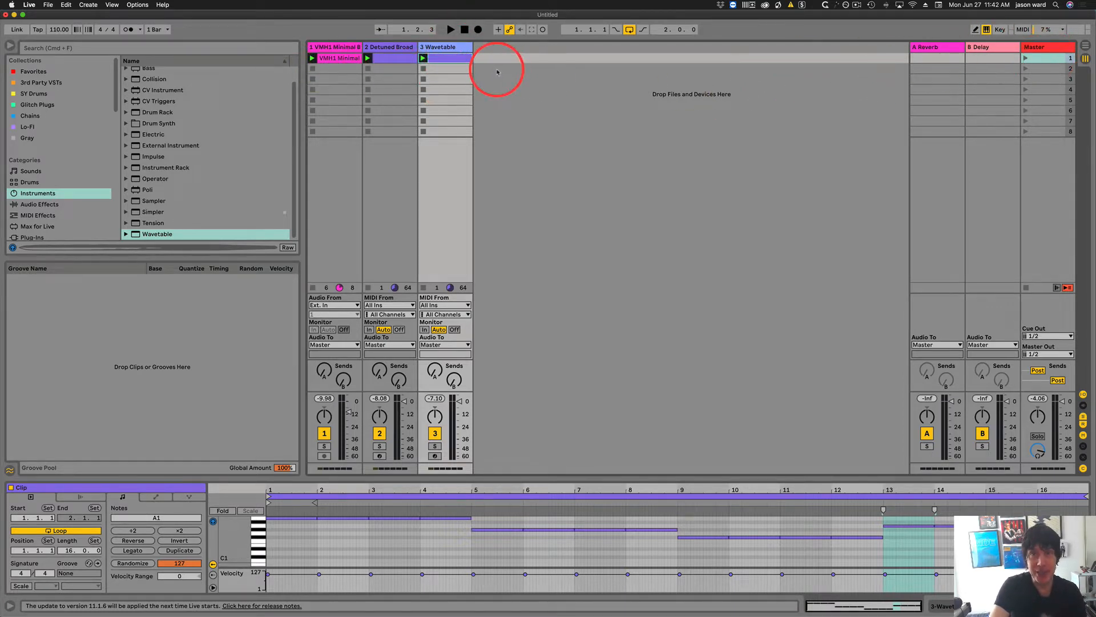
Step through scenes 1 to 5 on the Master track to examine the Session View's scene rows
{"action": "left_click", "coordinate": [1049, 79]}
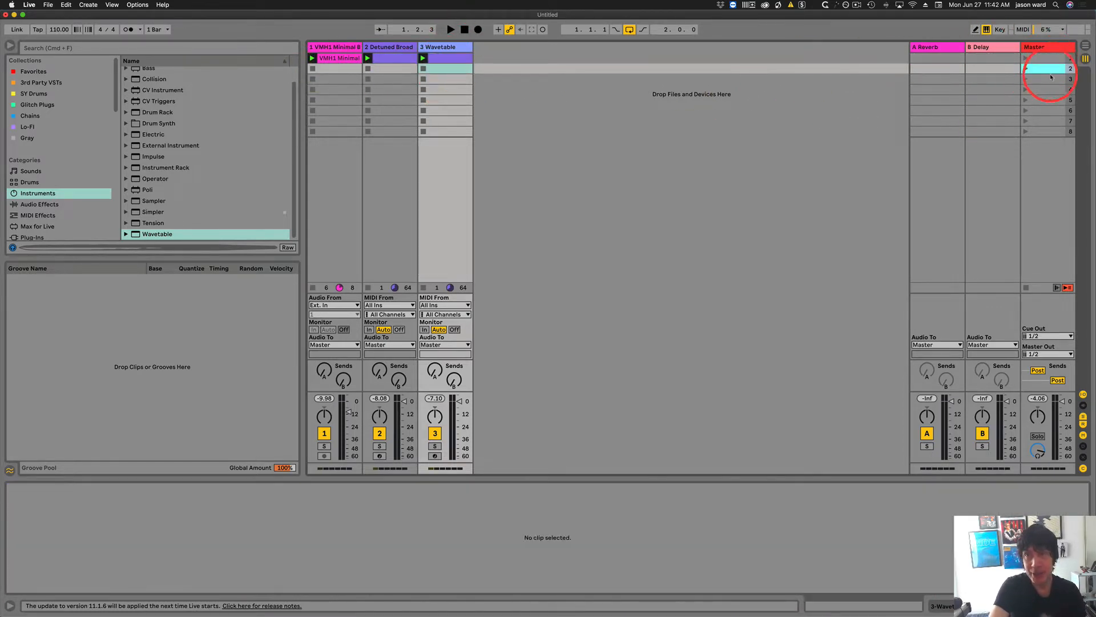
{"action": "key", "text": "Down"}
{"action": "key", "text": "Down"}
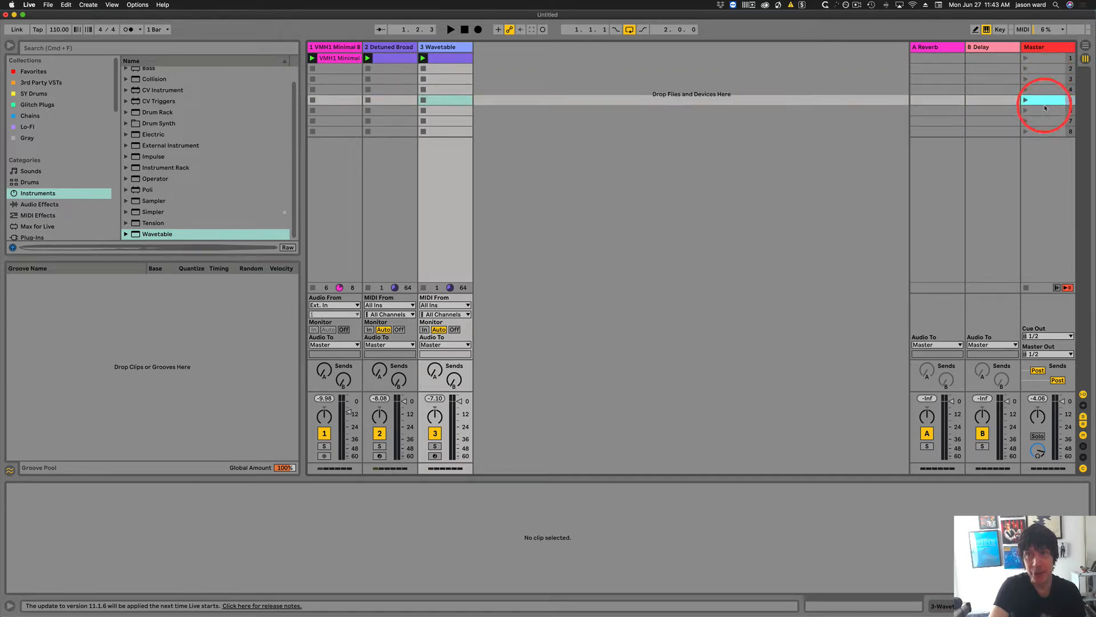
{"action": "left_click", "coordinate": [1047, 58]}
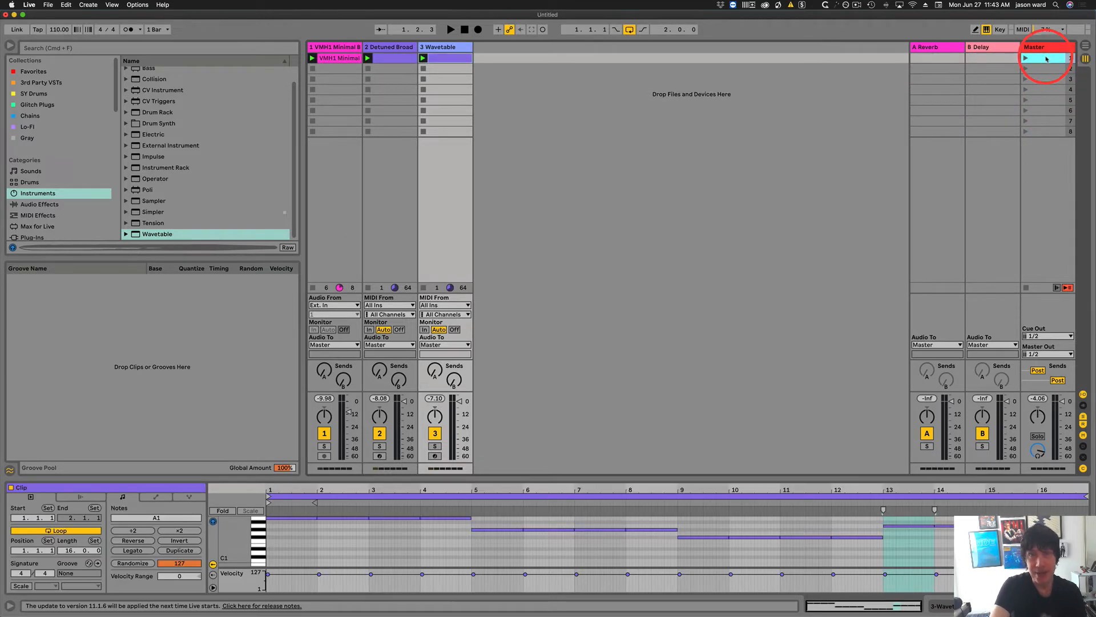
{"action": "left_click", "coordinate": [1040, 70]}
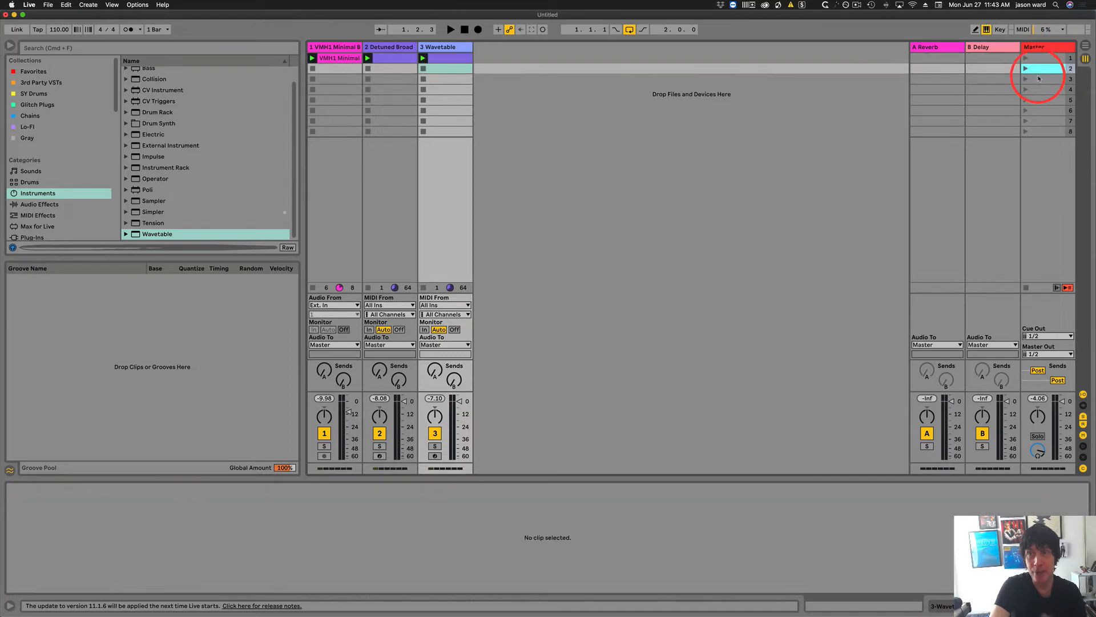
{"action": "left_click", "coordinate": [1040, 80]}
{"action": "left_click", "coordinate": [1040, 90]}
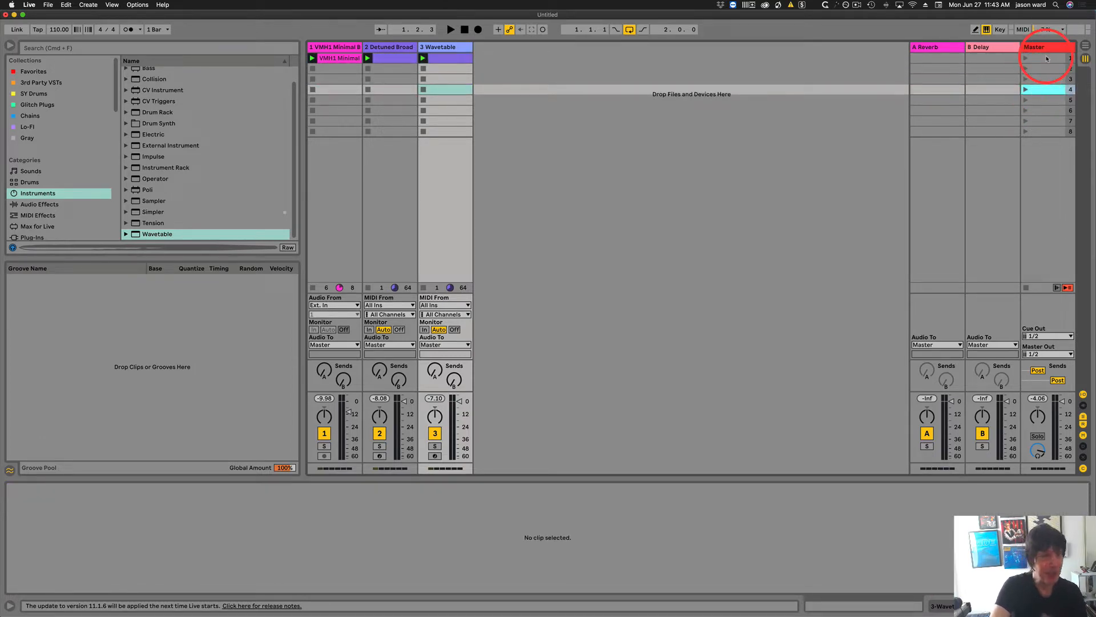
{"action": "left_click", "coordinate": [1042, 59]}
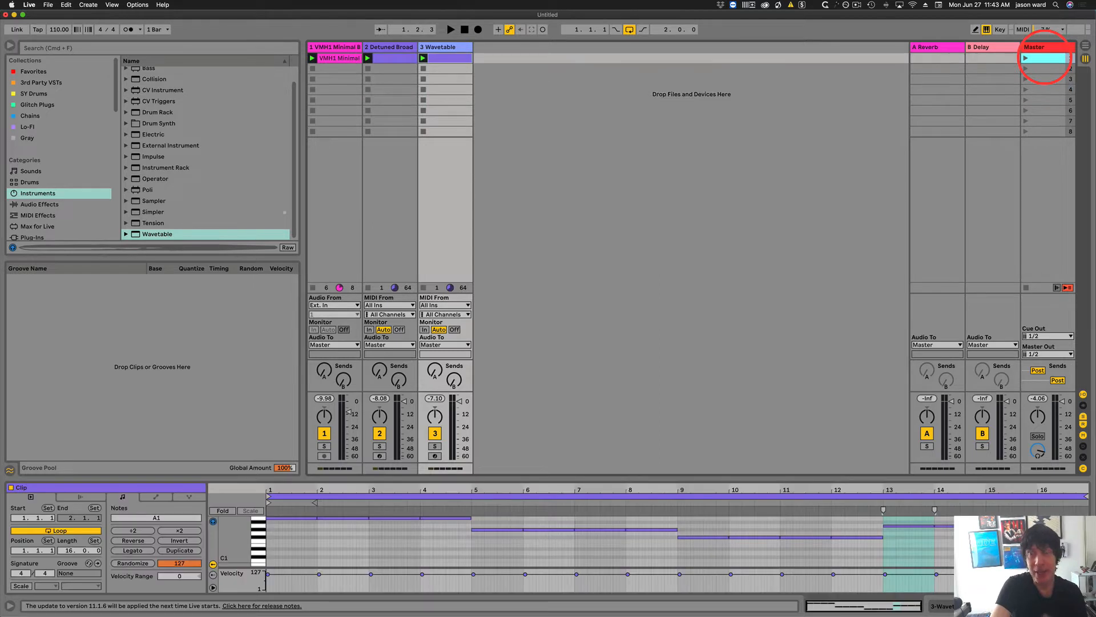
{"action": "left_click", "coordinate": [1045, 70]}
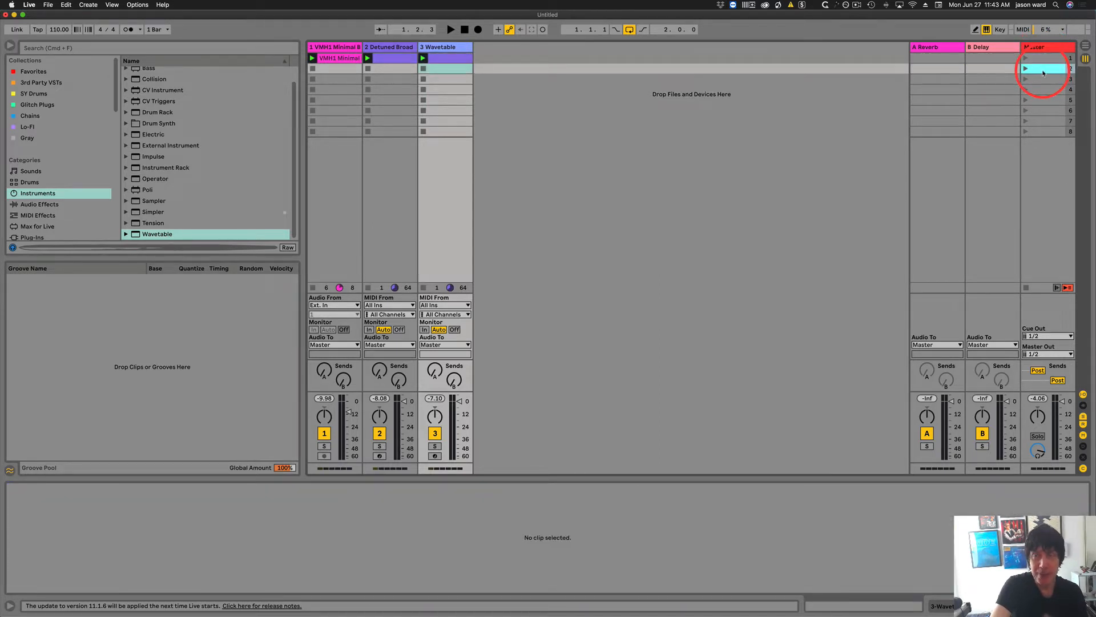
{"action": "left_click", "coordinate": [1042, 80]}
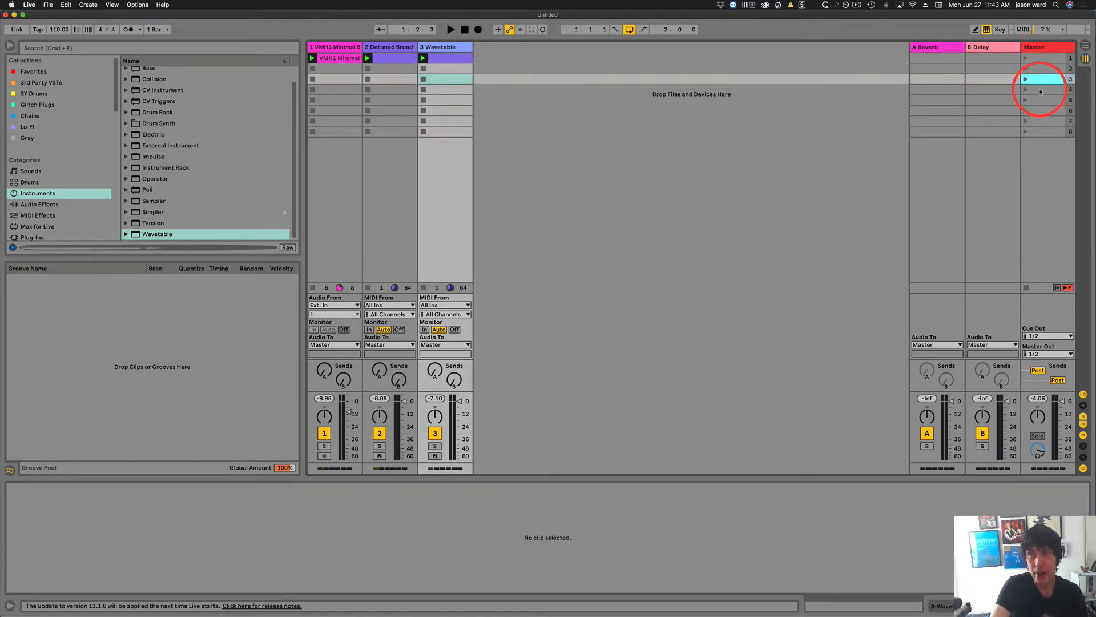
{"action": "left_click", "coordinate": [1040, 91]}
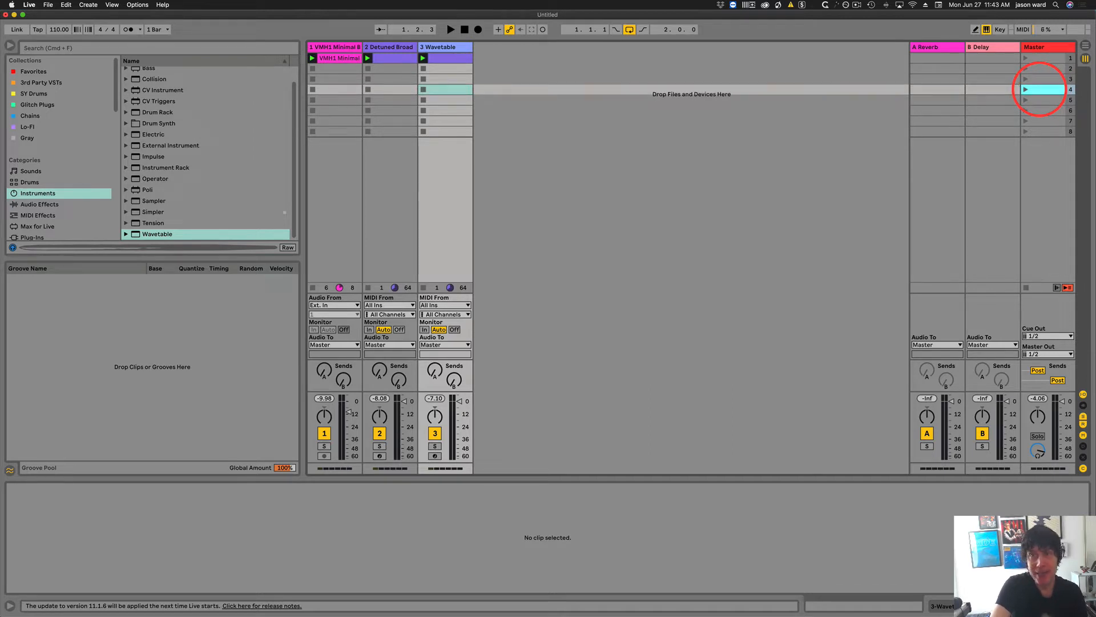
{"action": "left_click", "coordinate": [1040, 101]}
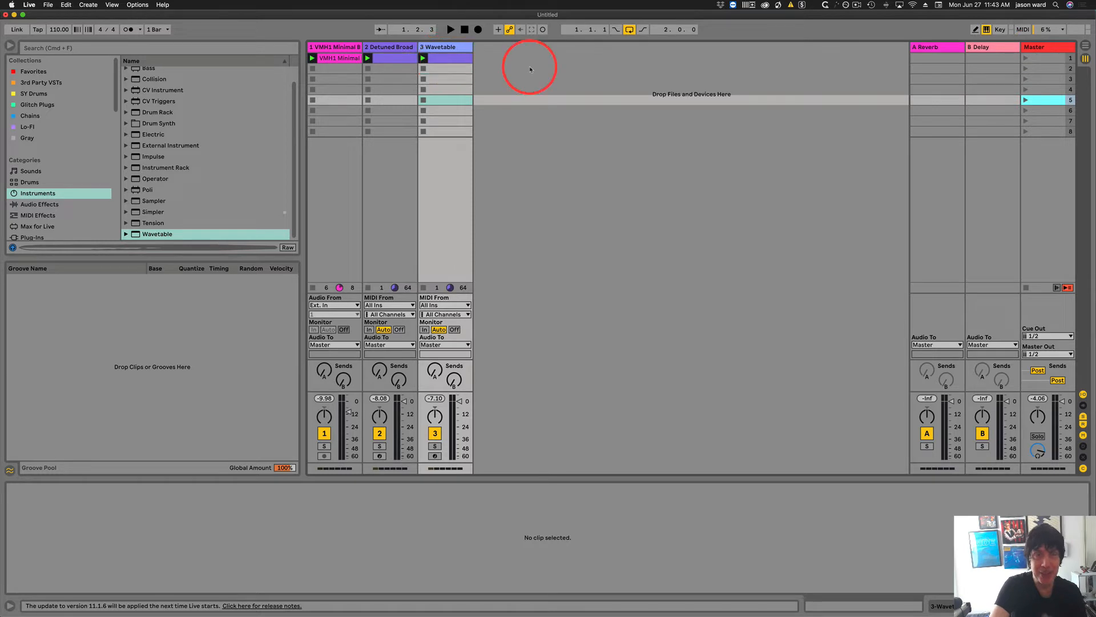
Launch scene 1 to hear its drum, Detuned Broad and Wavetable clips together, and stop playback
{"action": "left_click", "coordinate": [1026, 57]}
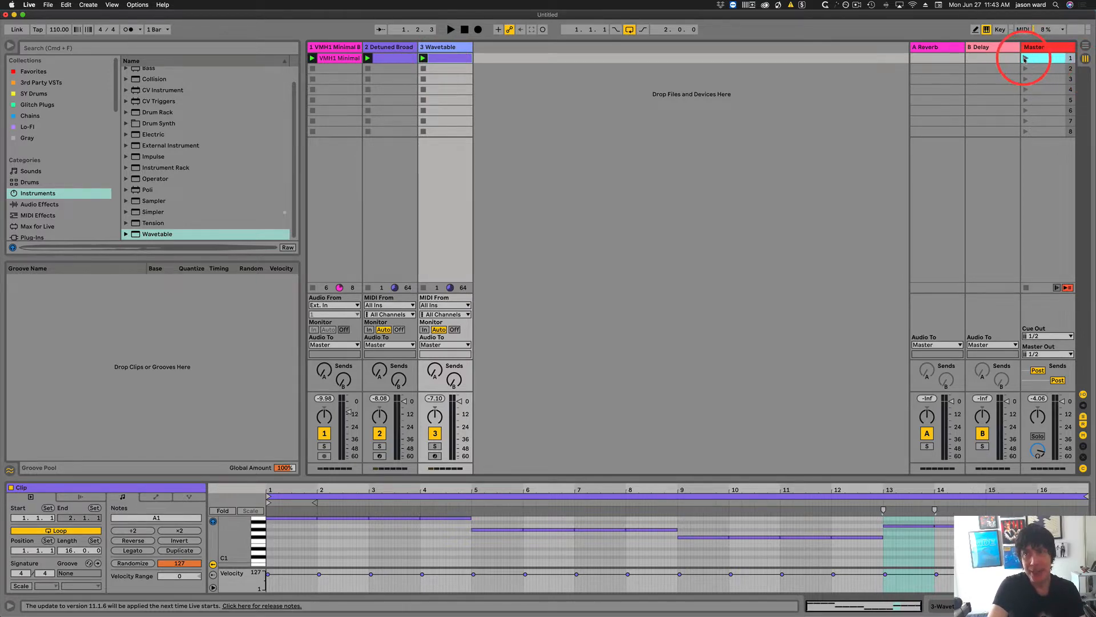
{"action": "left_click", "coordinate": [336, 58]}
{"action": "left_click", "coordinate": [387, 59]}
{"action": "left_click", "coordinate": [440, 59]}
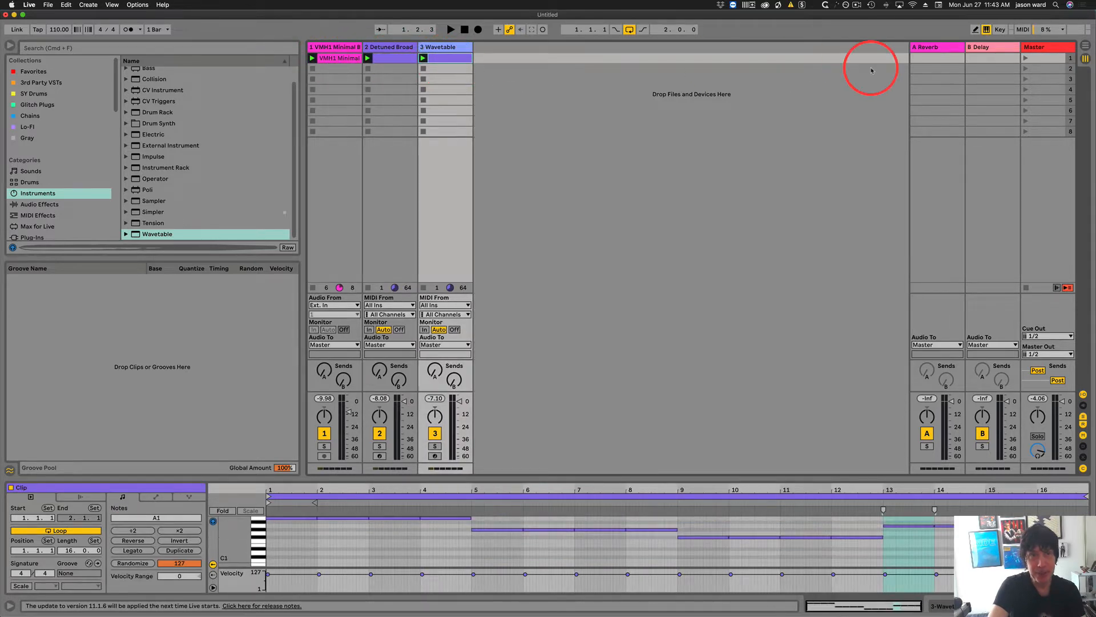
{"action": "left_click", "coordinate": [1025, 58]}
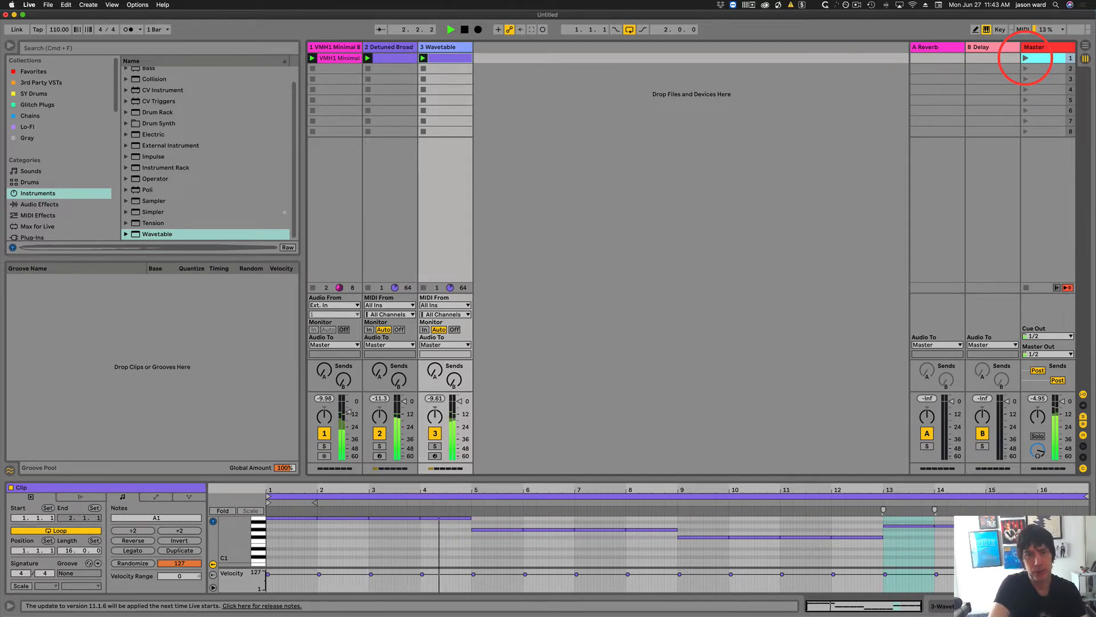
{"action": "key", "text": "space"}
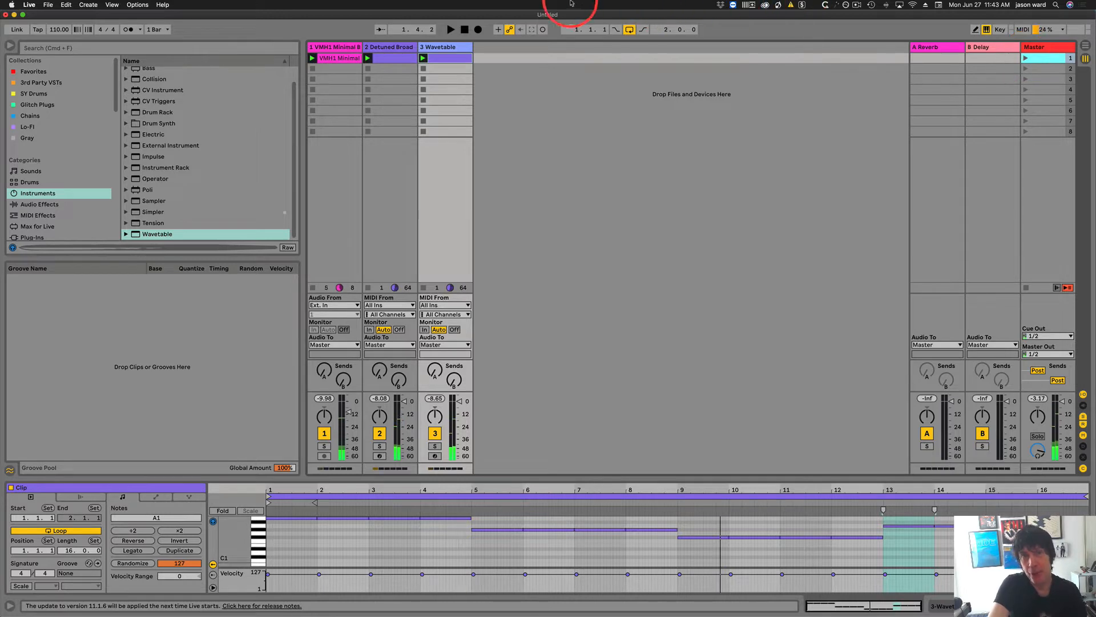
Examine the clips in the first two rows of the three tracks and compare them with the empty arrangement timeline
{"action": "left_click", "coordinate": [338, 47]}
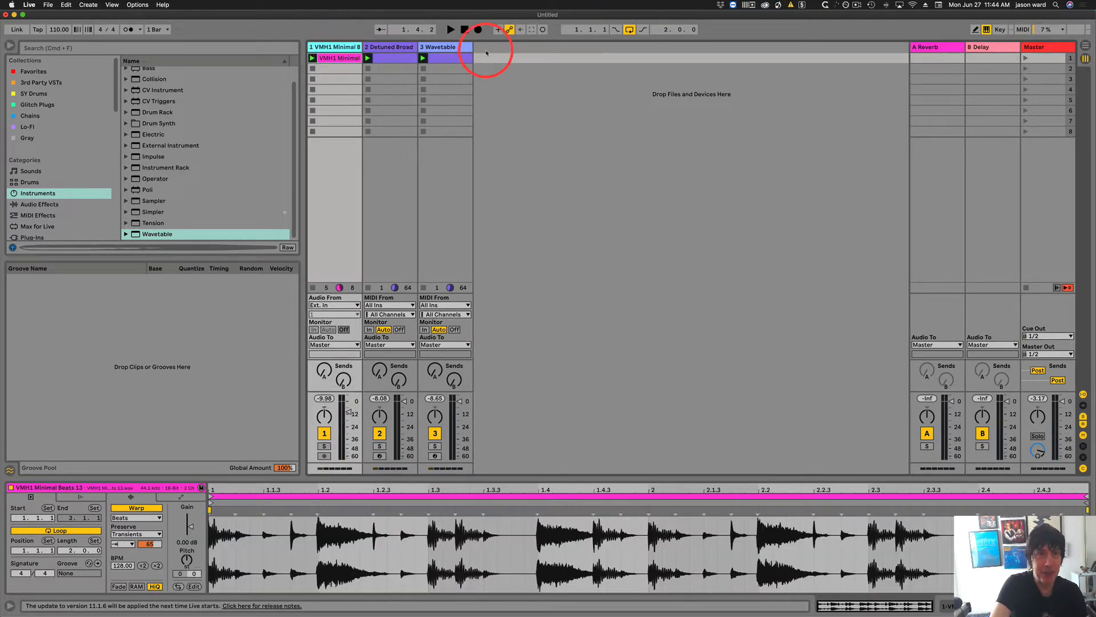
{"action": "left_click", "coordinate": [459, 47]}
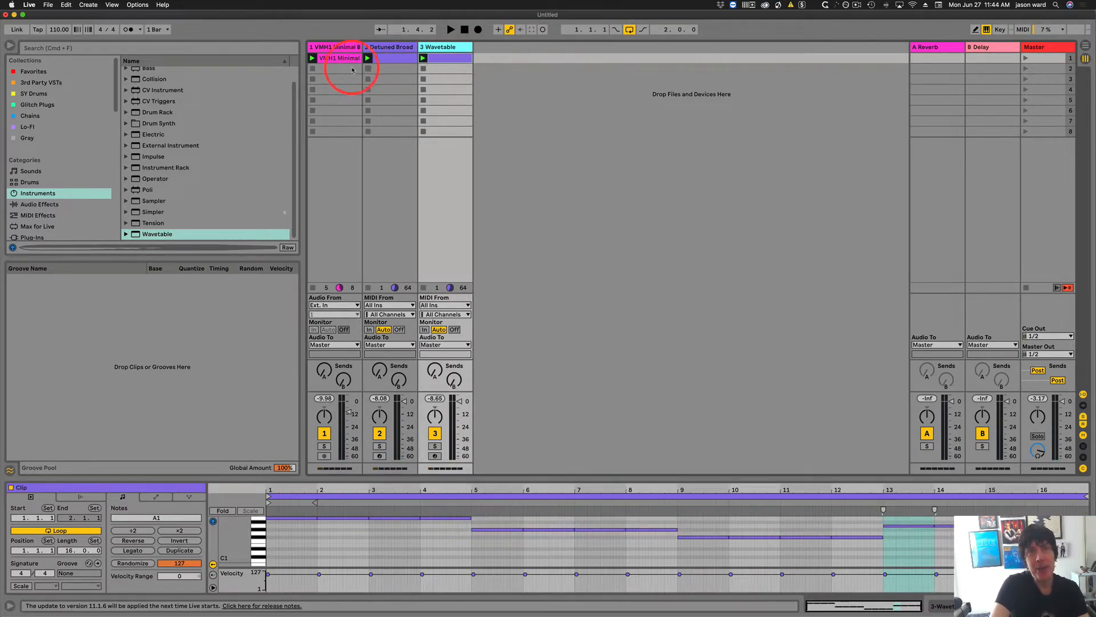
{"action": "left_click_drag", "start_coordinate": [339, 73], "coordinate": [448, 61]}
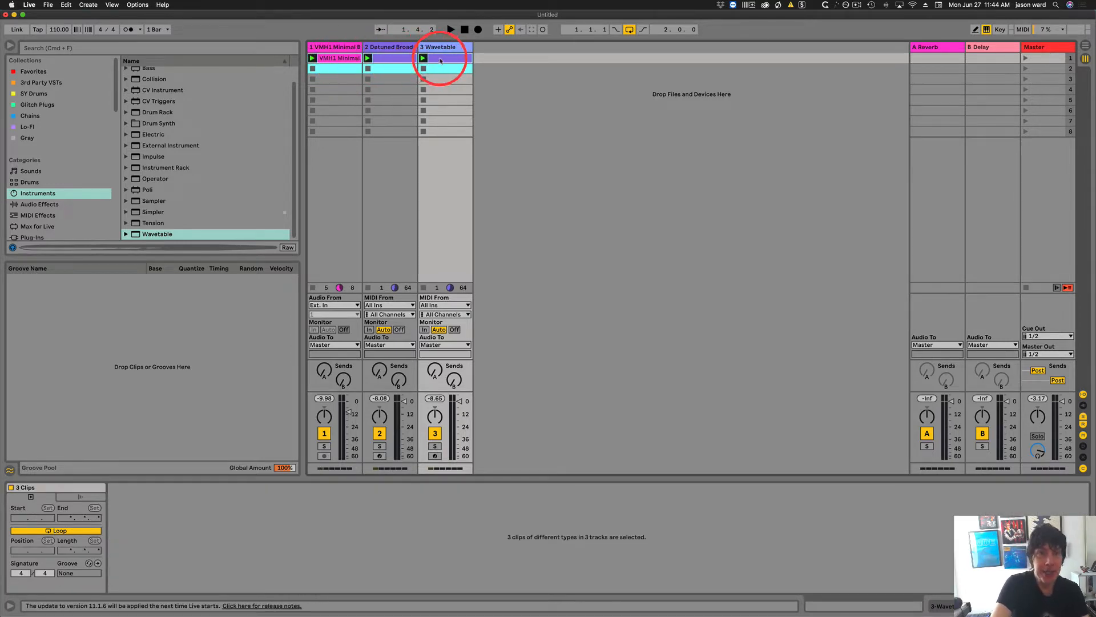
{"action": "key", "text": "Tab"}
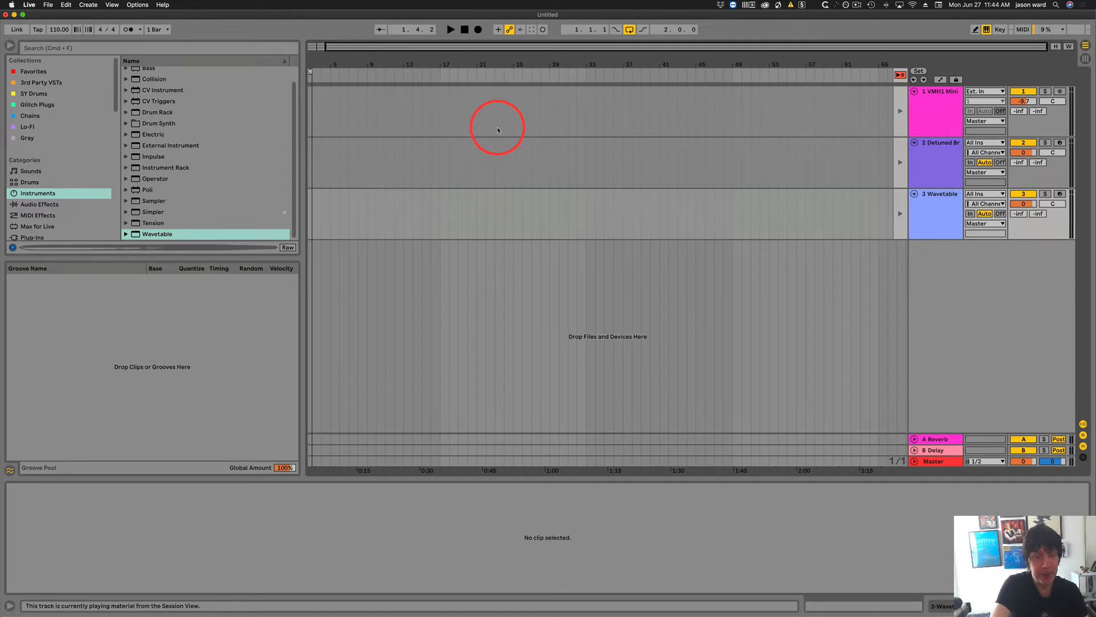
{"action": "key", "text": "Tab"}
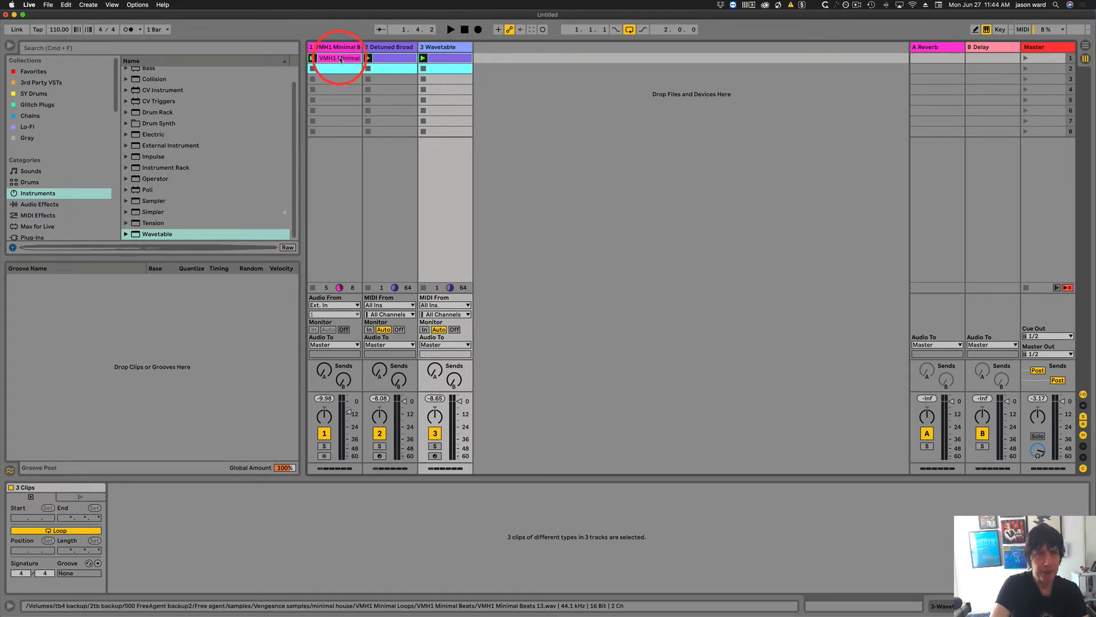
{"action": "key", "text": "Tab"}
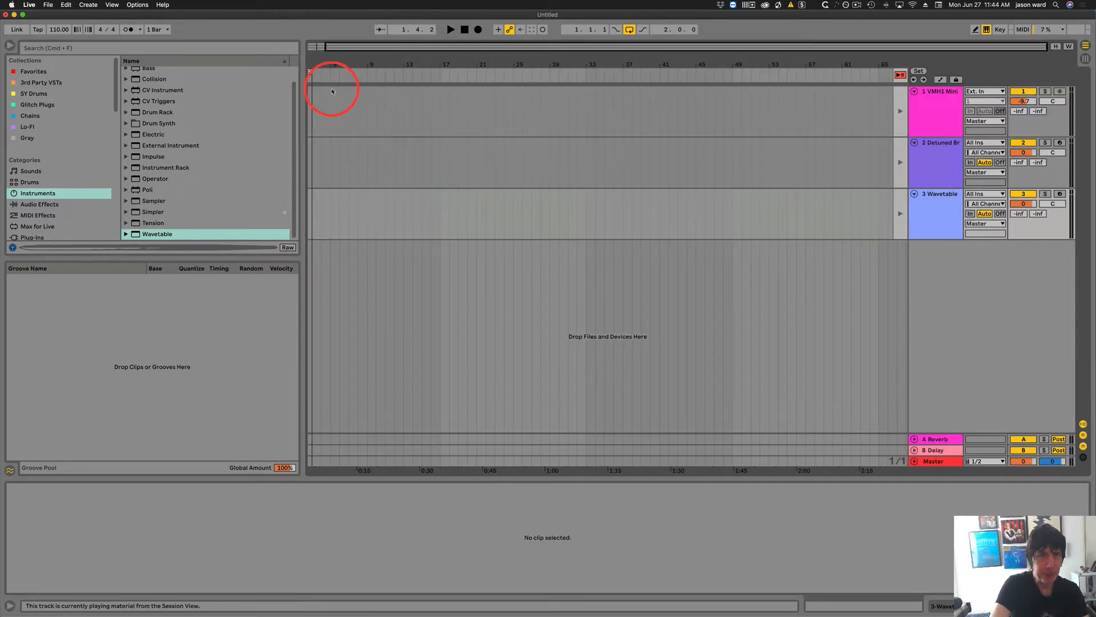
{"action": "key", "text": "Tab"}
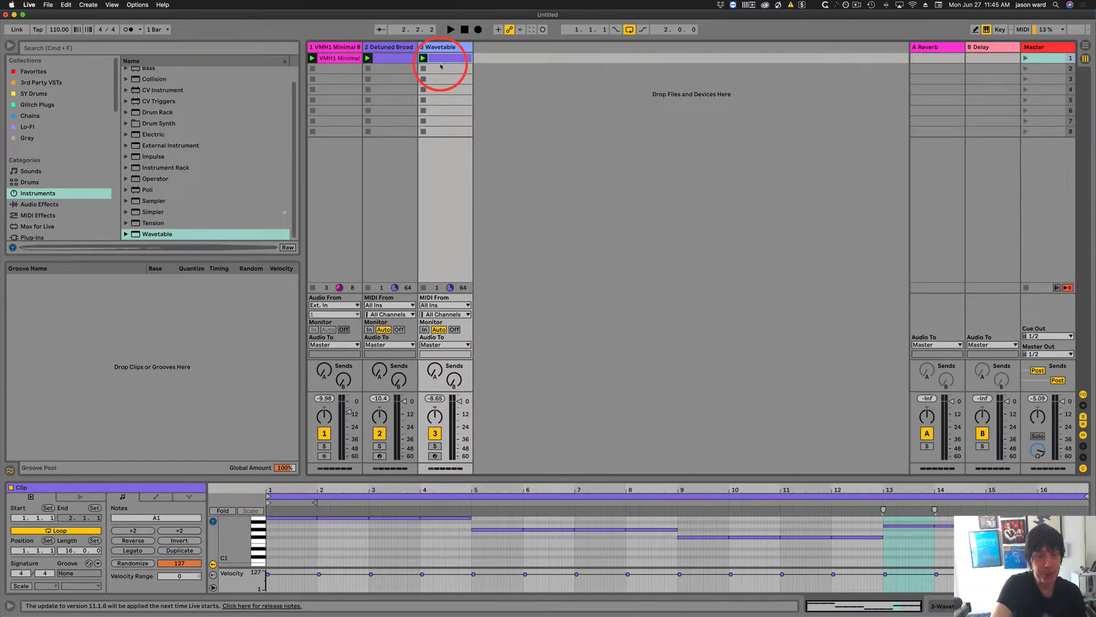
Turn off the arrangement loop and return to the Session View
{"action": "key", "text": "Tab"}
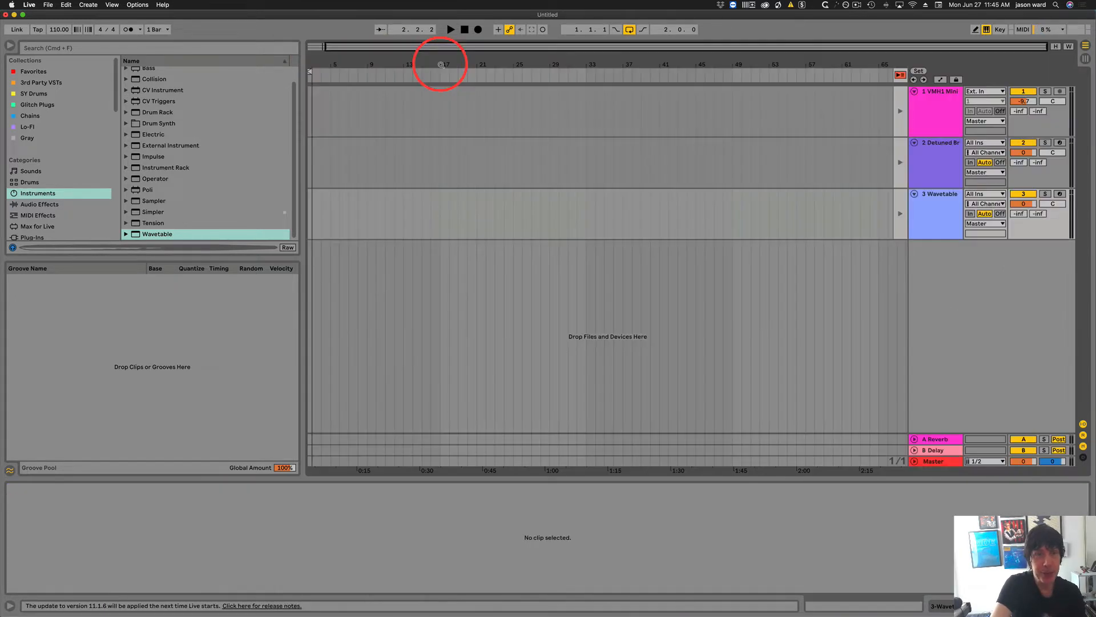
{"action": "left_click", "coordinate": [630, 29]}
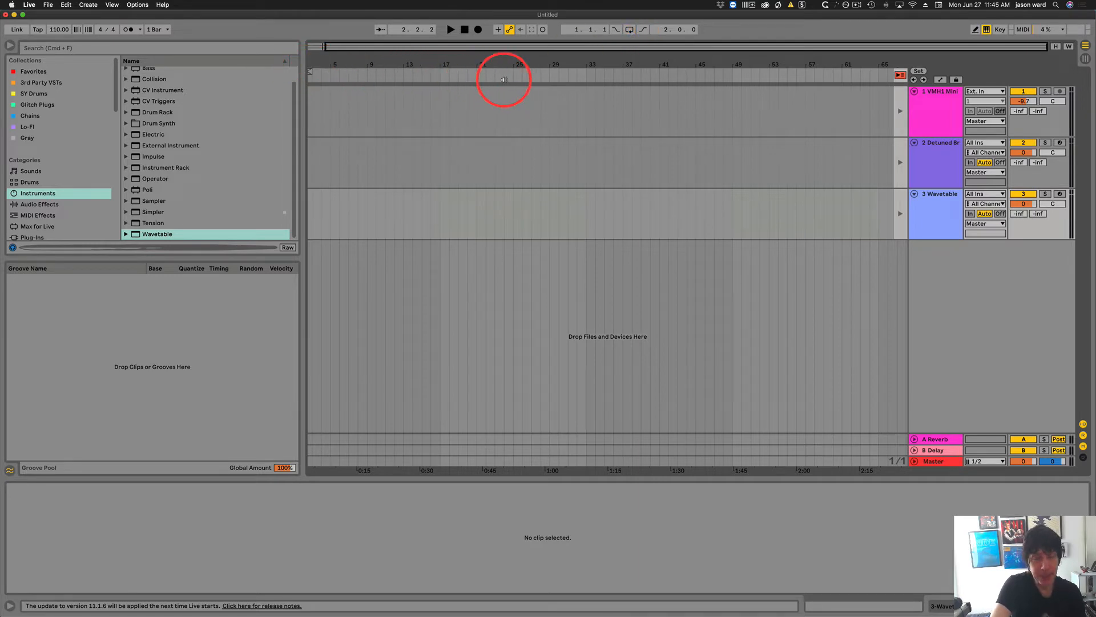
{"action": "key", "text": "Tab"}
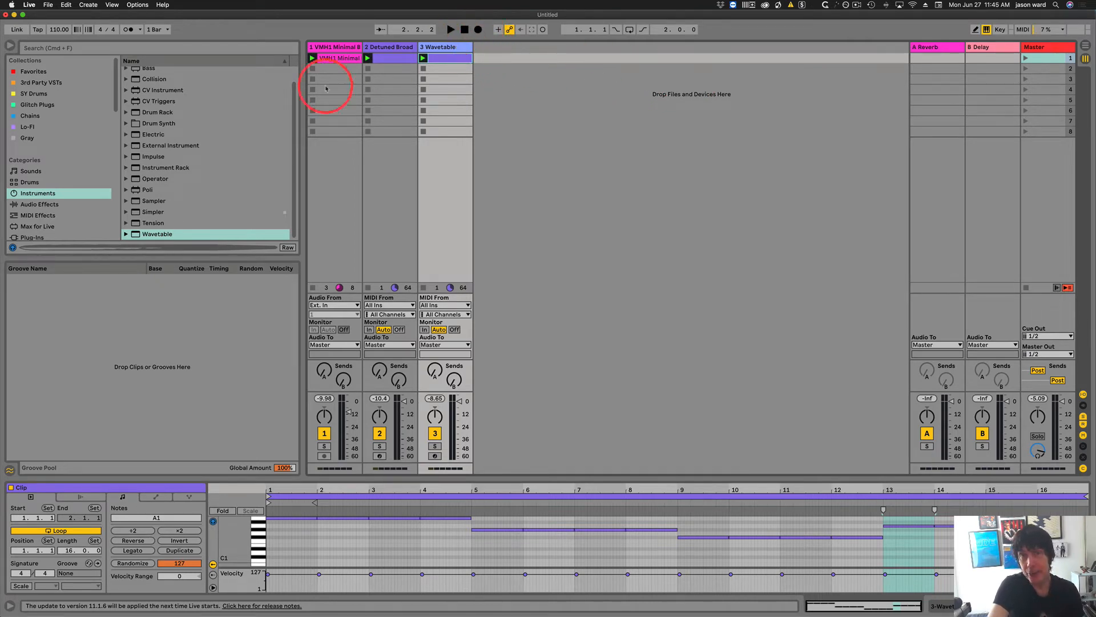
Record scene 1's three clips into the Arrangement View from the start, stopping just after bar 17
{"action": "left_click", "coordinate": [1025, 58]}
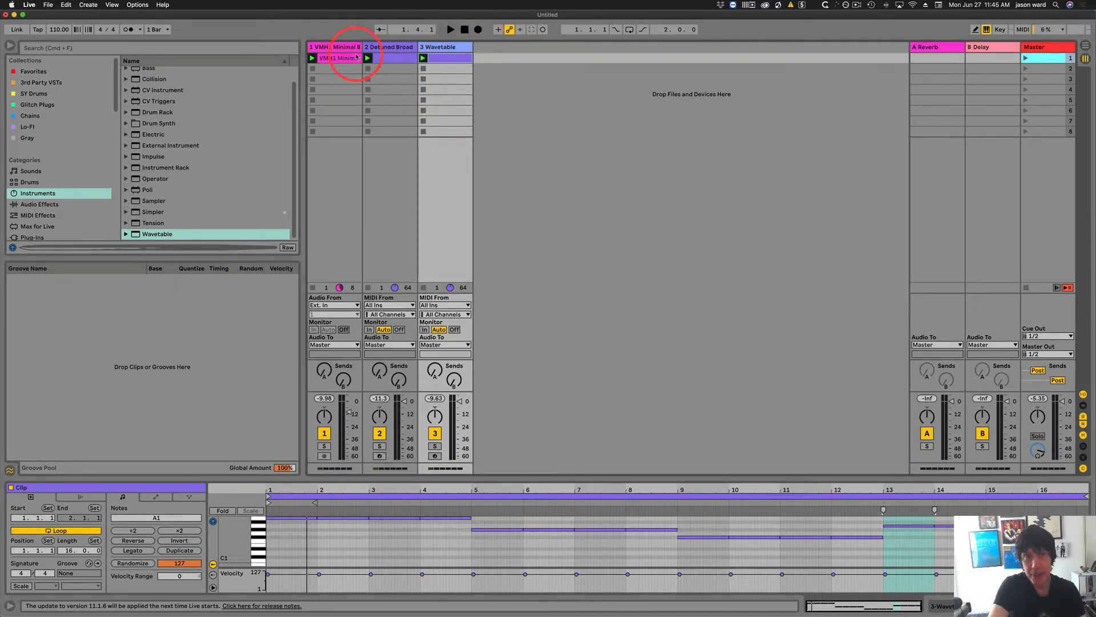
{"action": "left_click", "coordinate": [479, 30]}
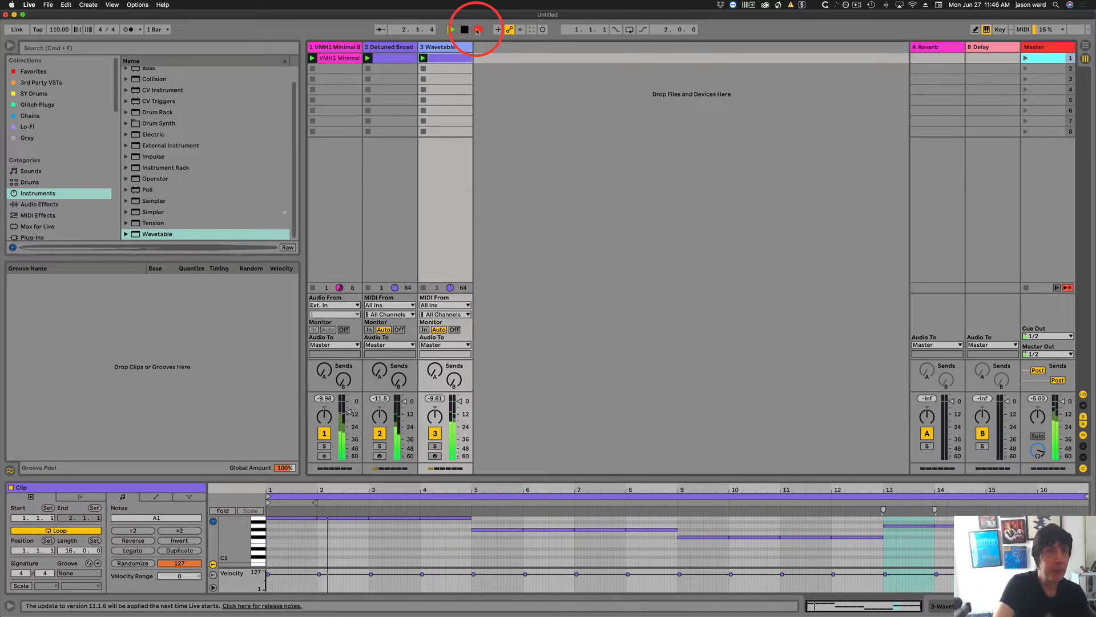
{"action": "key", "text": "Tab"}
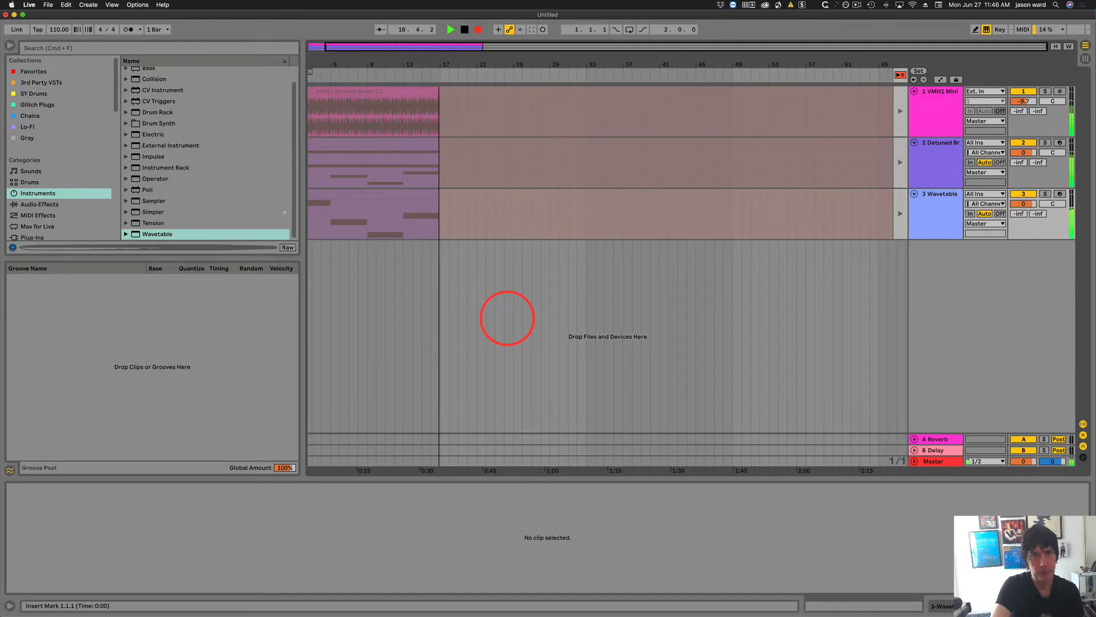
{"action": "key", "text": "space"}
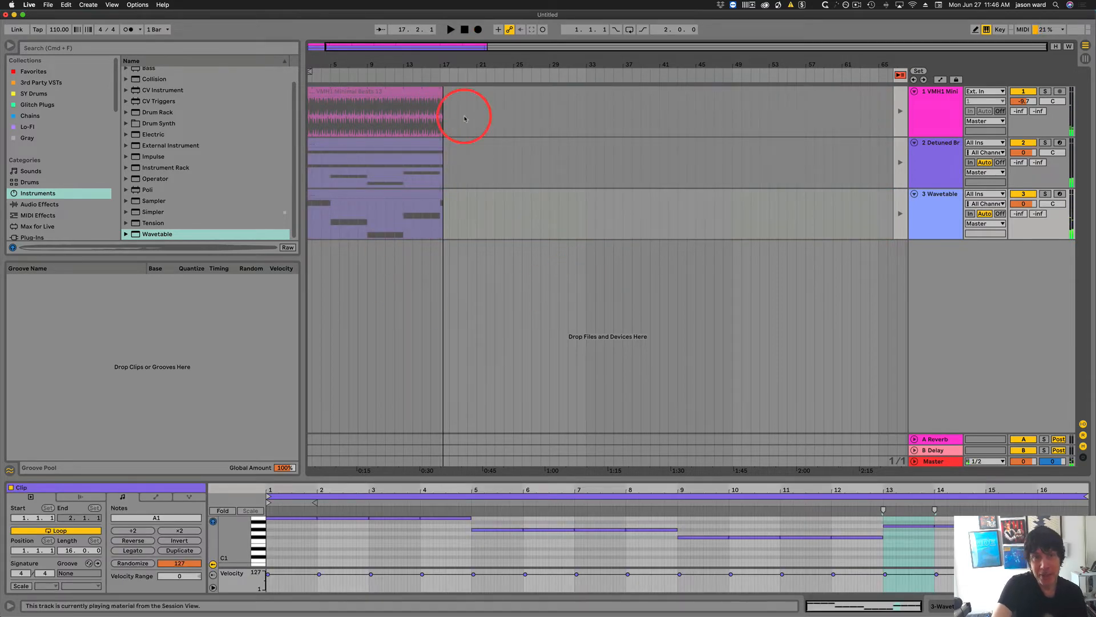
Trim the ends of the three recorded arrangement clips to bar 17, making each 16 bars long
{"action": "left_click", "coordinate": [441, 90]}
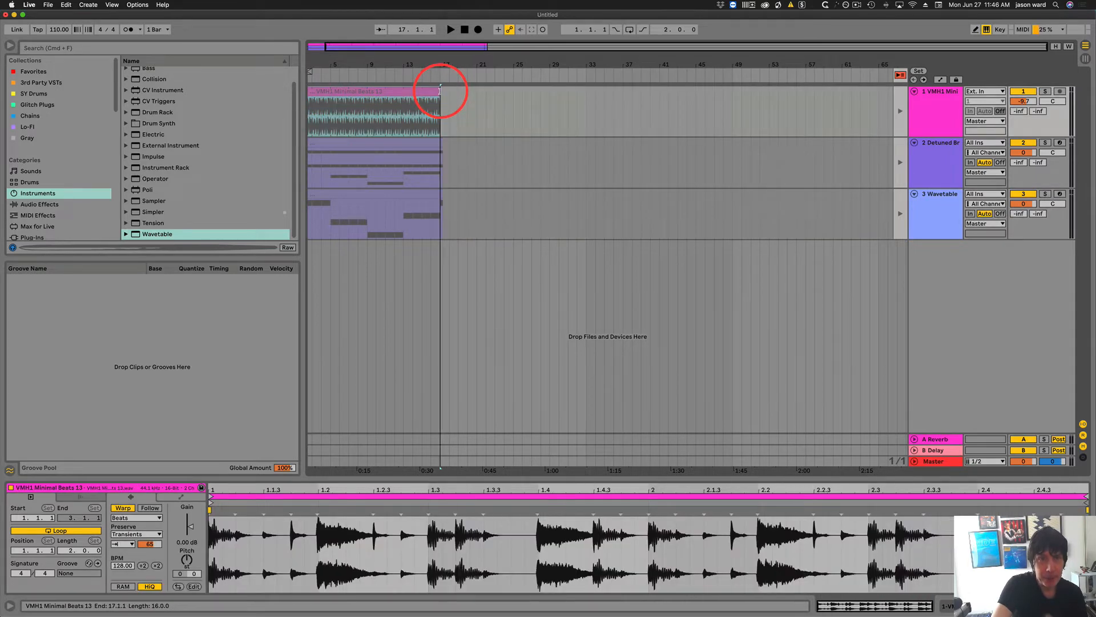
{"action": "left_click", "coordinate": [436, 141]}
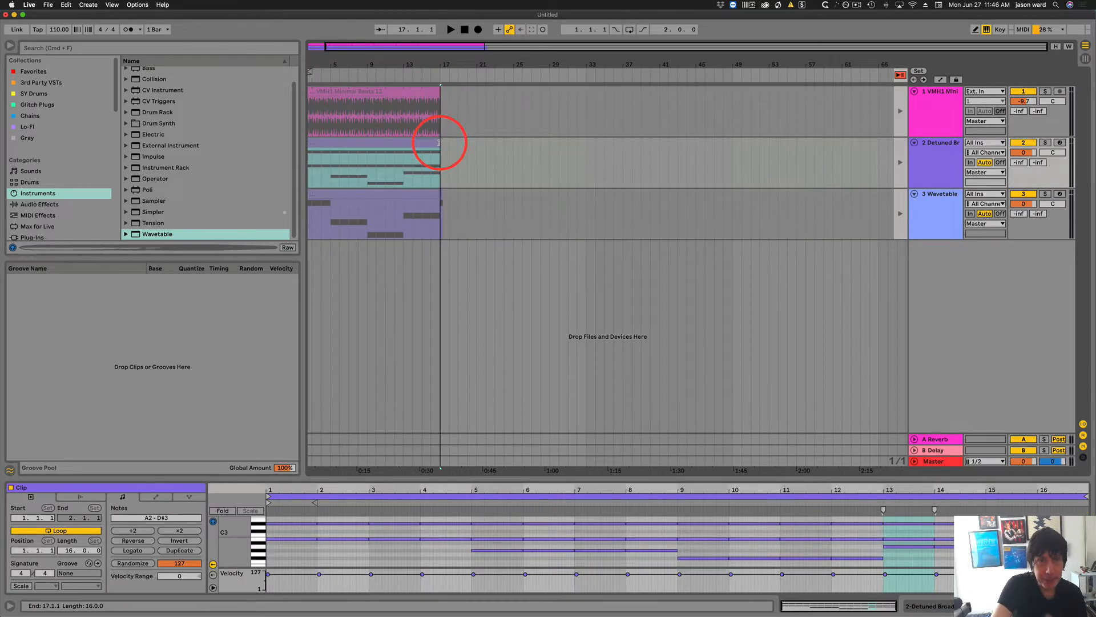
{"action": "left_click", "coordinate": [441, 193]}
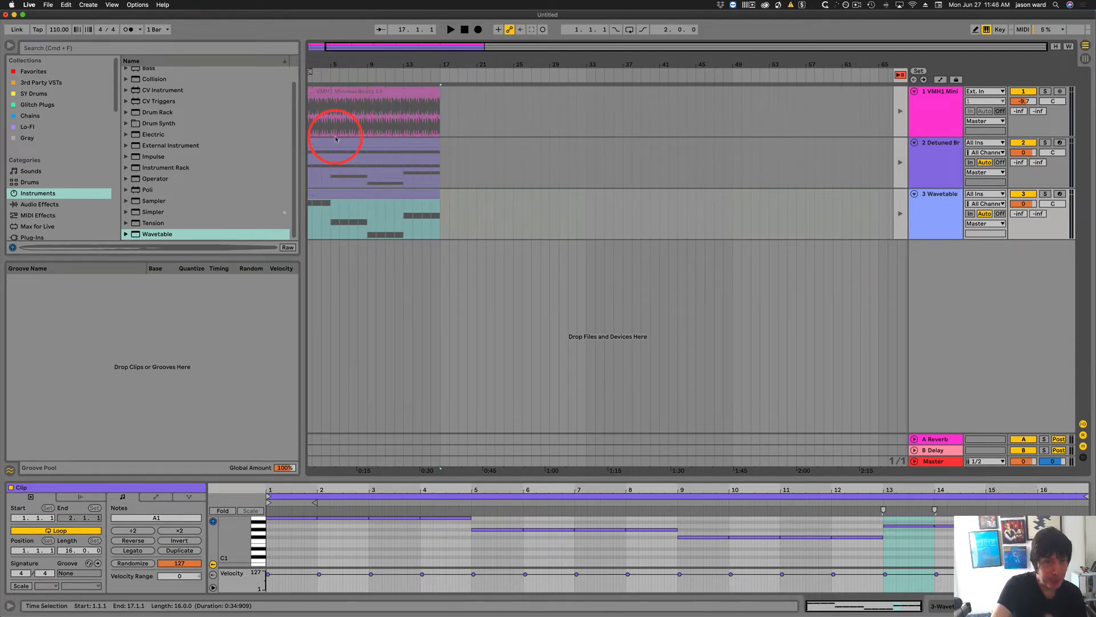
Compare the original Session View clips with the recorded clips in the Arrangement View
{"action": "key", "text": "Tab"}
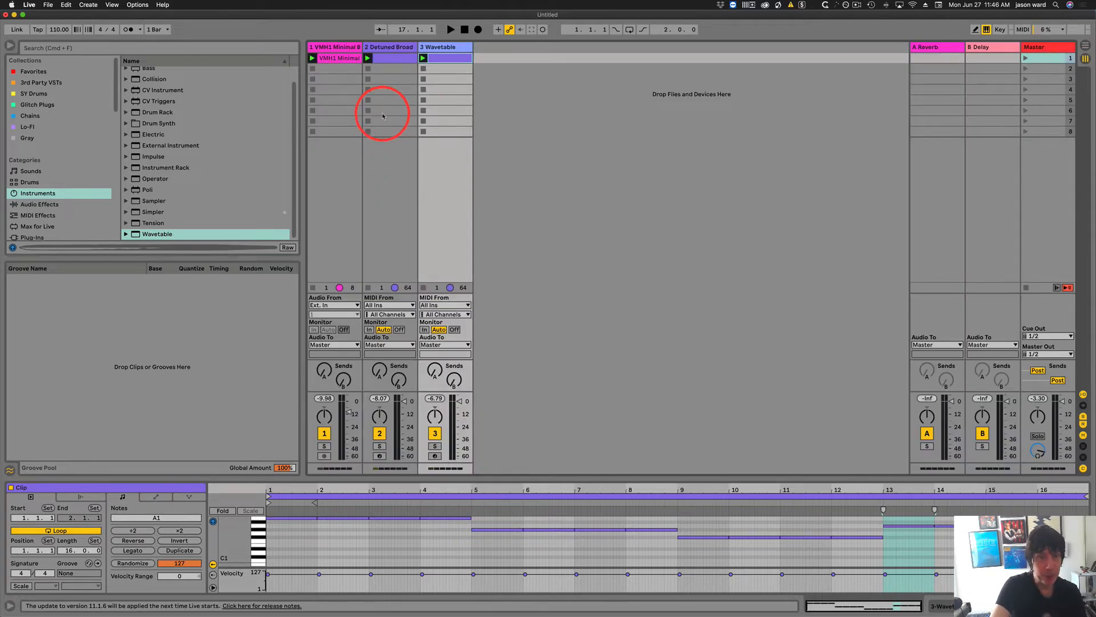
{"action": "key", "text": "Tab"}
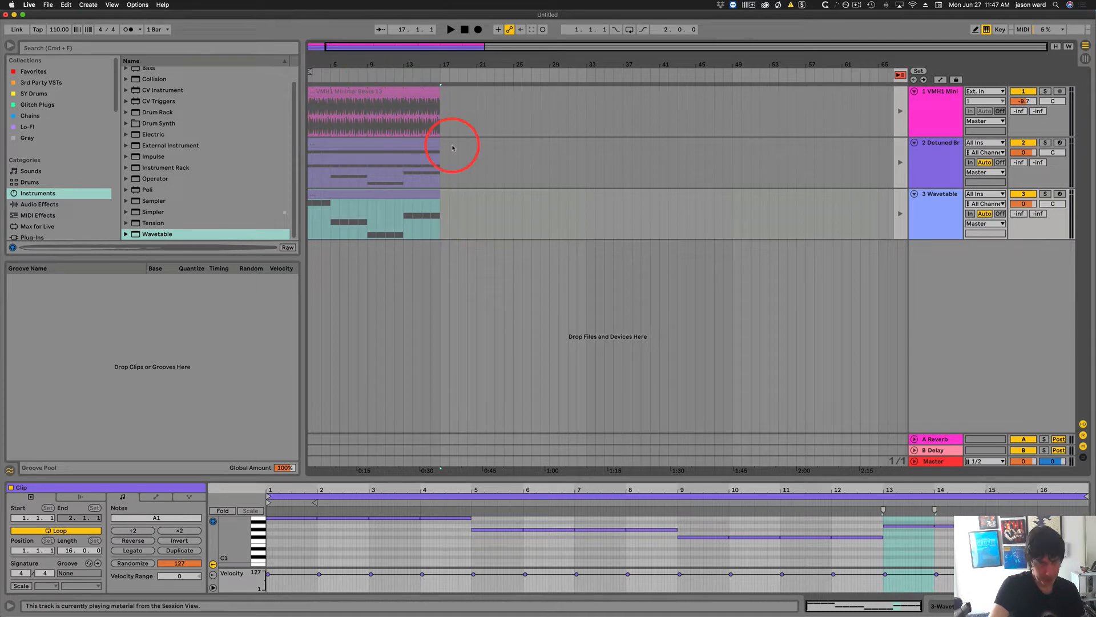
Show automation in the Arrangement View and draw a volume fade-in on the VMH1 track from bar 1, reaching -9.7 dB at bar 5
{"action": "key", "text": "Tab"}
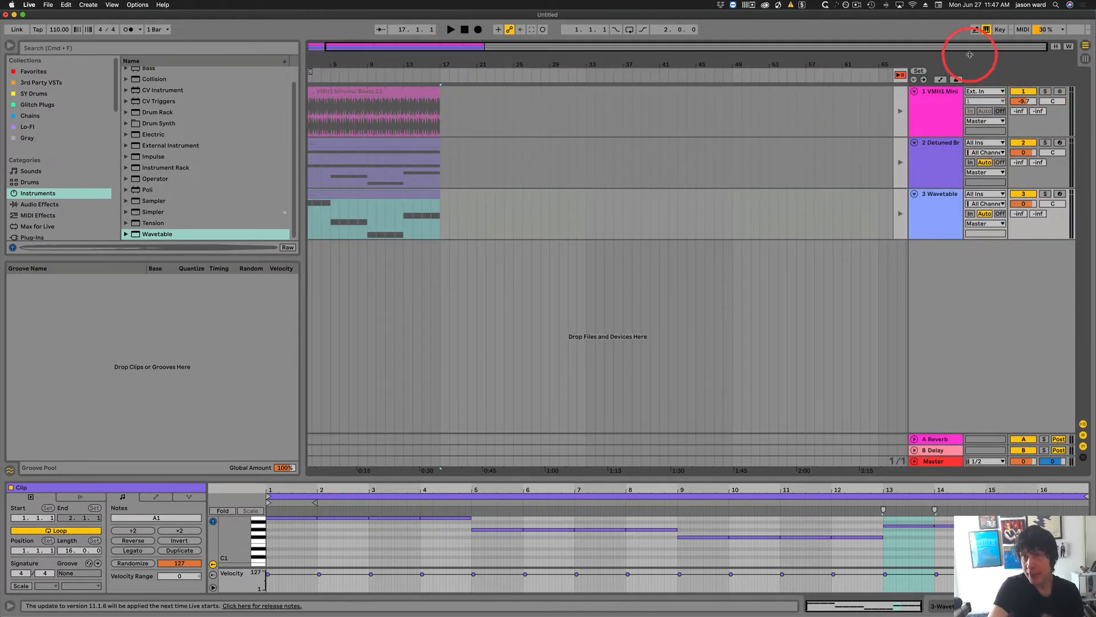
{"action": "left_click", "coordinate": [986, 29]}
{"action": "key", "text": "a"}
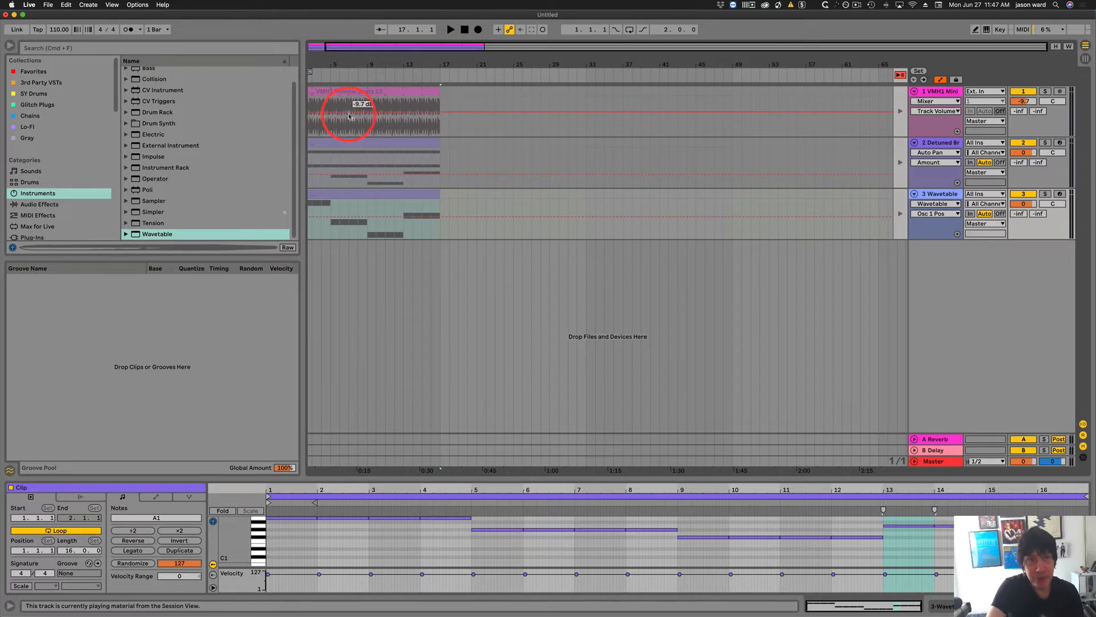
{"action": "left_click", "coordinate": [330, 116]}
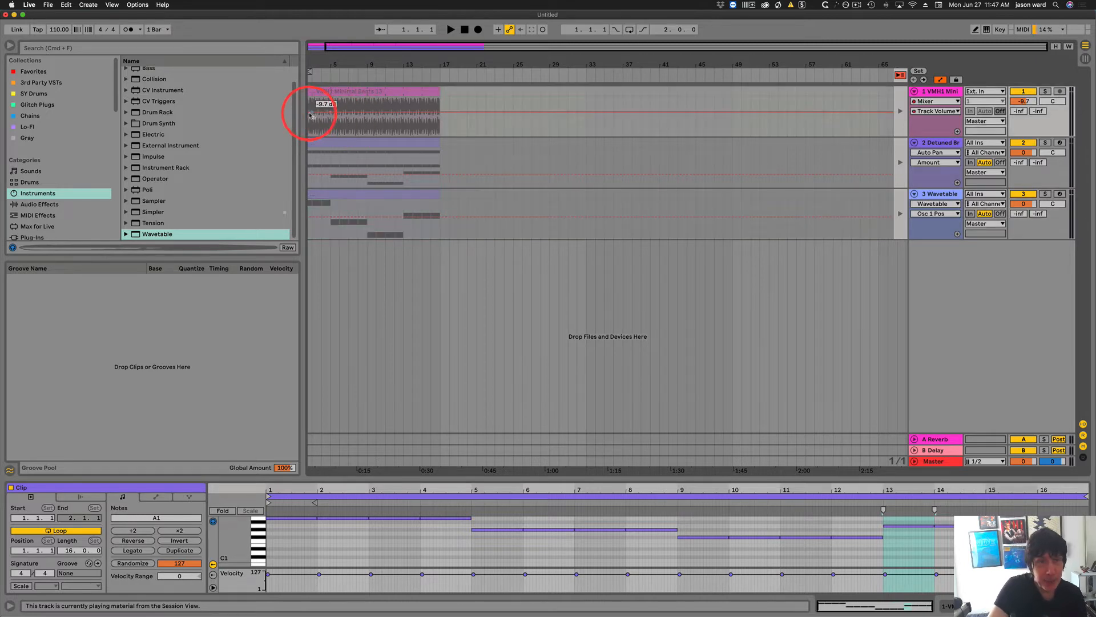
{"action": "left_click", "coordinate": [308, 115]}
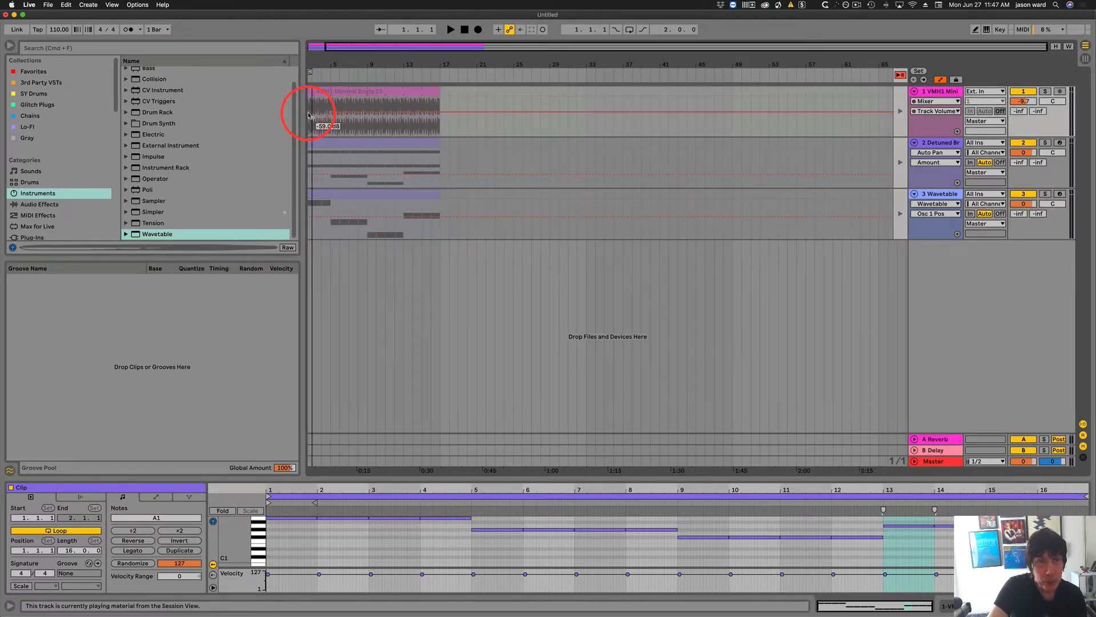
{"action": "mouse_move", "coordinate": [309, 116]}
{"action": "left_mouse_down"}
{"action": "mouse_move", "coordinate": [320, 137]}
{"action": "mouse_move", "coordinate": [338, 120]}
{"action": "mouse_move", "coordinate": [321, 124]}
{"action": "left_mouse_up"}
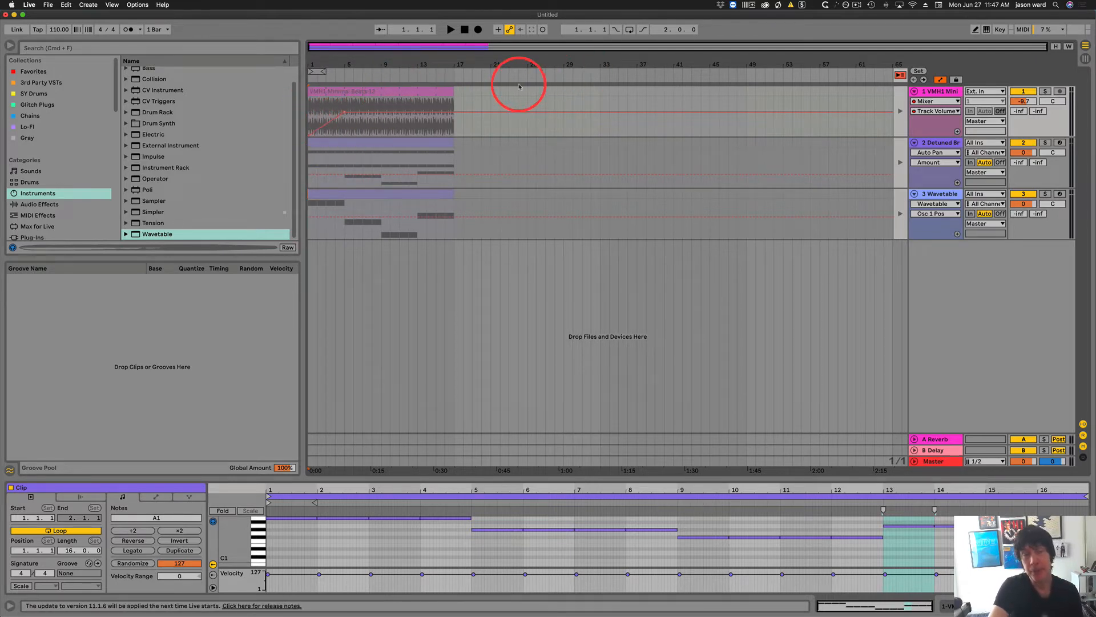
Solo the VMH1 track, play the arrangement from the start, and stop at bar 3 to check the volume fade-in
{"action": "left_click", "coordinate": [1046, 91]}
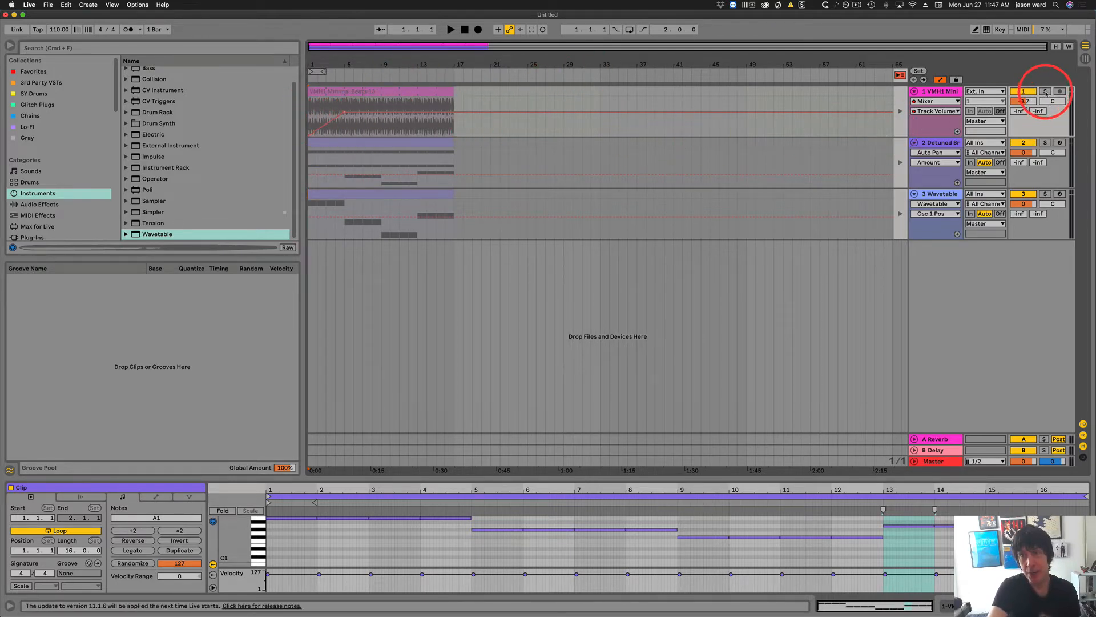
{"action": "key", "text": "space"}
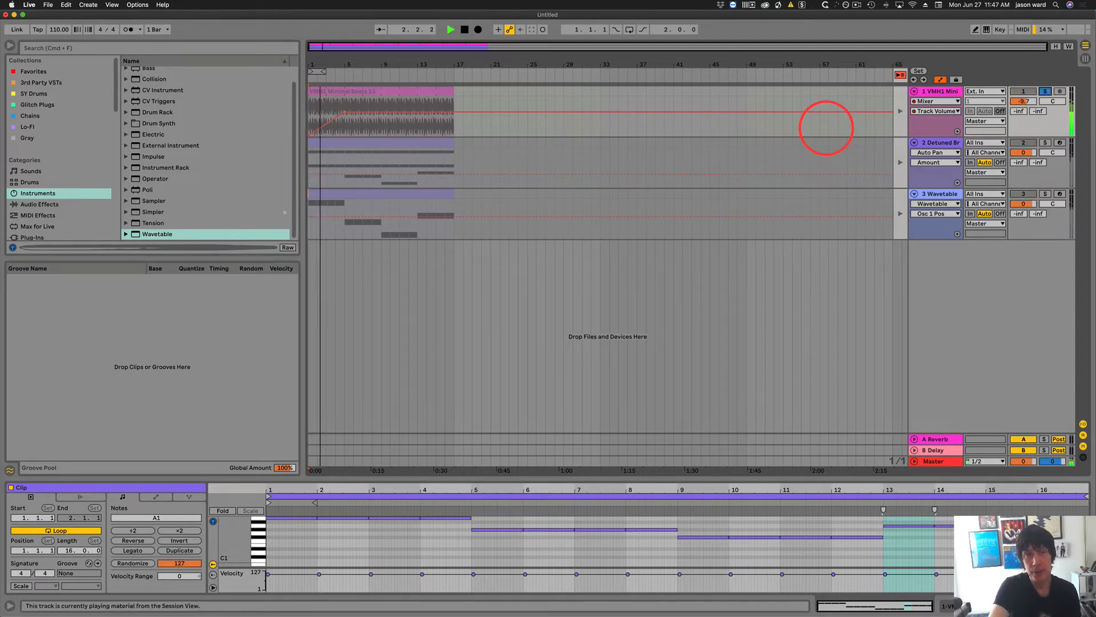
{"action": "key", "text": "space"}
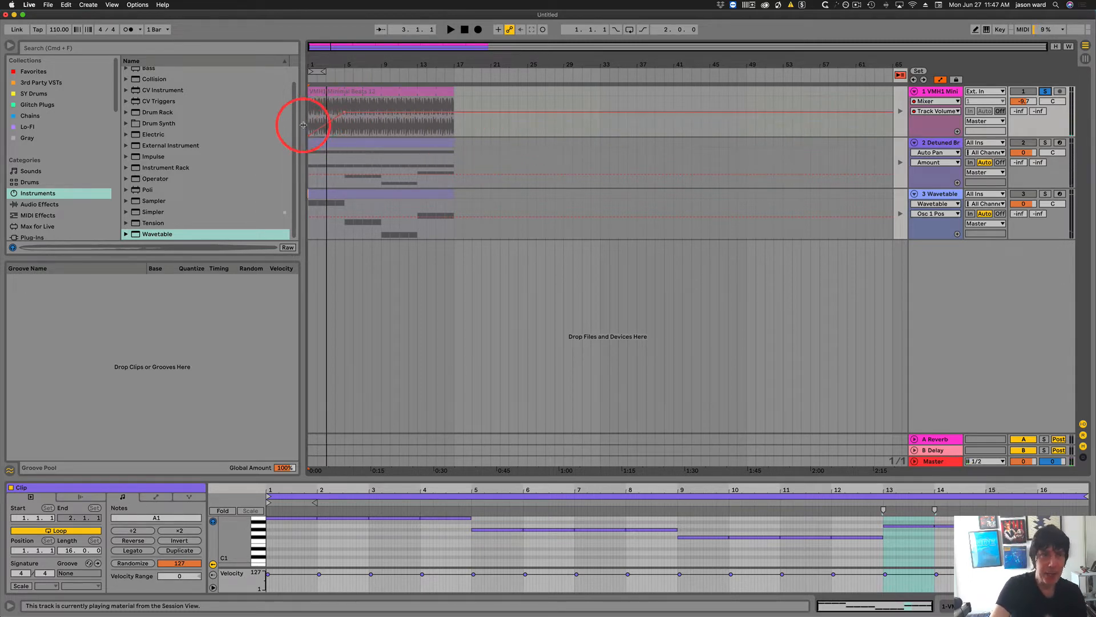
{"action": "left_click_drag", "start_coordinate": [309, 139], "coordinate": [338, 118]}
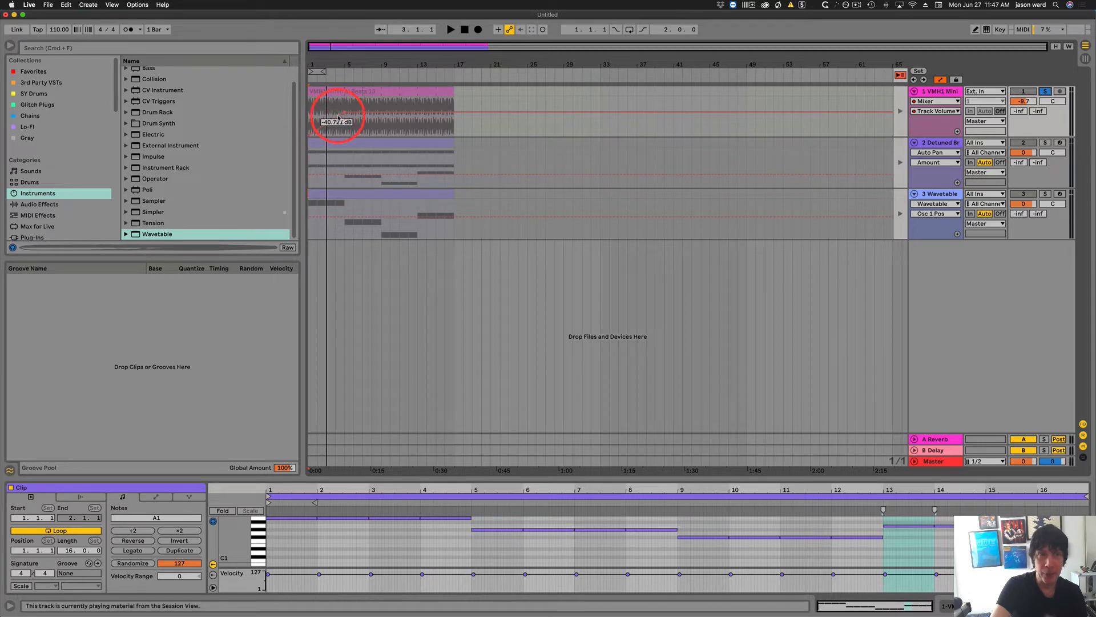
Remove scene 1's three clips from the Session View and return to the Arrangement View
{"action": "key", "text": "Tab"}
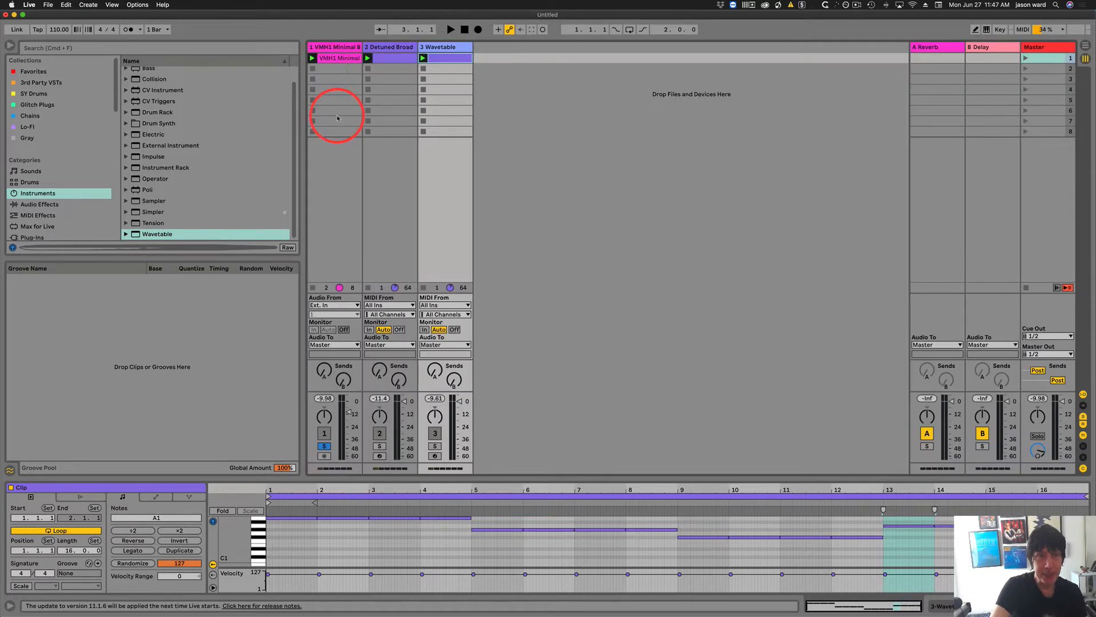
{"action": "key", "text": "Tab"}
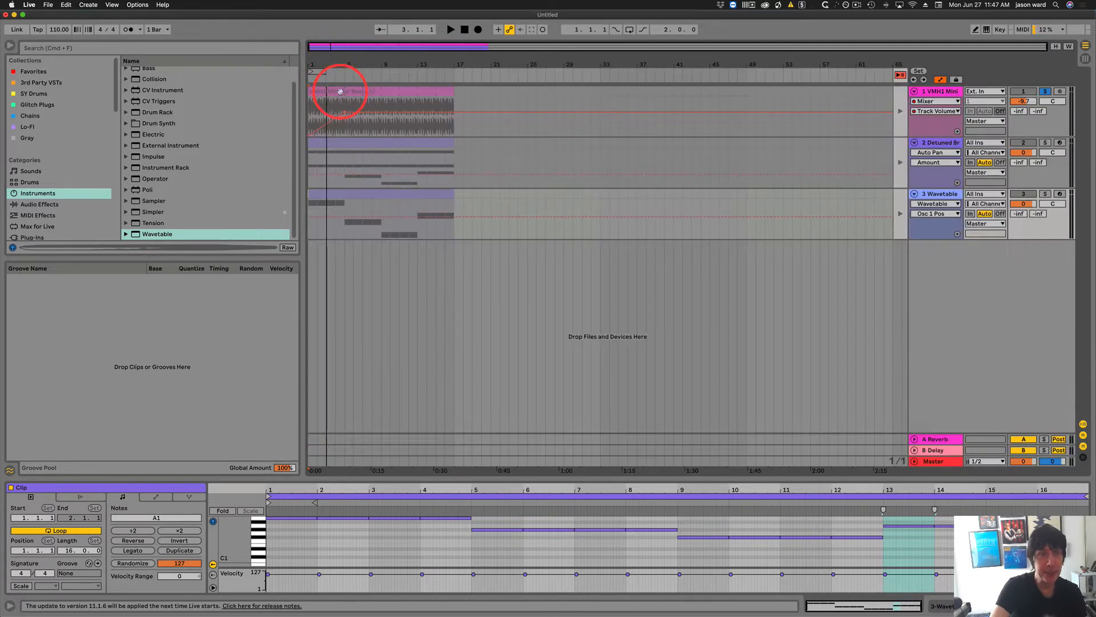
{"action": "key", "text": "Tab"}
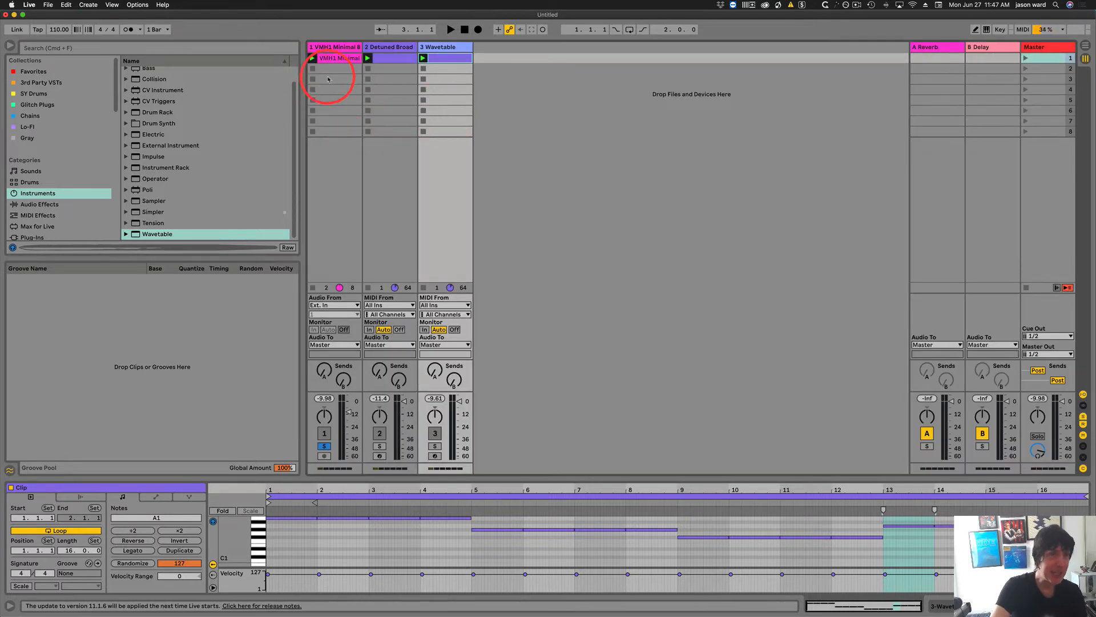
{"action": "key", "text": "Tab"}
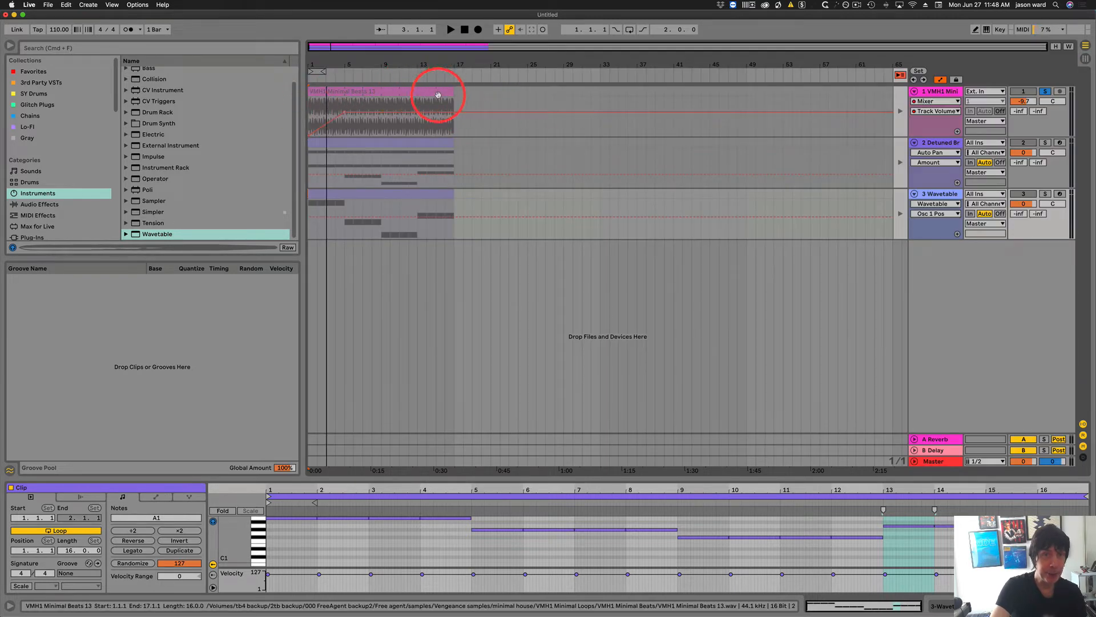
{"action": "key", "text": "Tab"}
{"action": "left_click_drag", "start_coordinate": [336, 80], "coordinate": [471, 44]}
{"action": "key", "text": "Delete"}
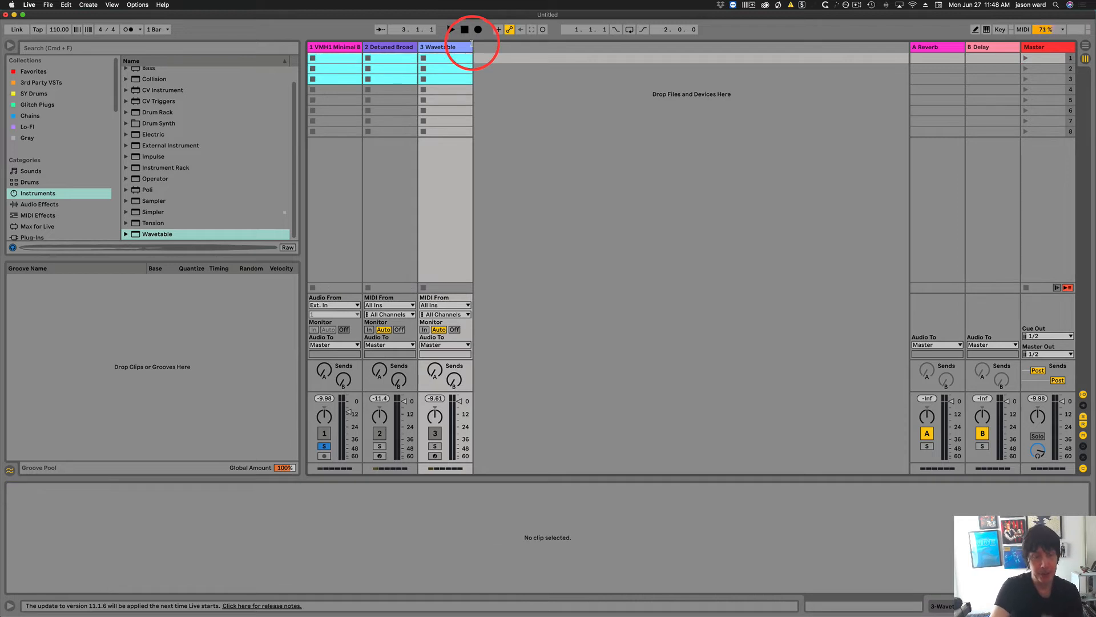
{"action": "key", "text": "Tab"}
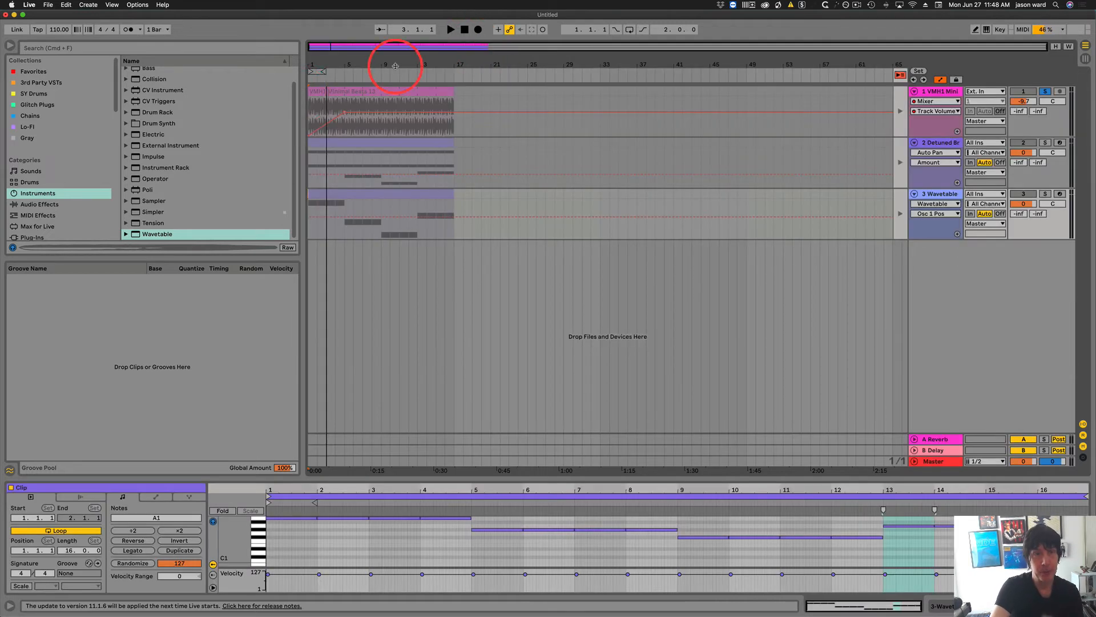
Switch all tracks back to arrangement playback and play the VMH1 fade-in from bar 1 to bar 5
{"action": "left_click", "coordinate": [900, 75]}
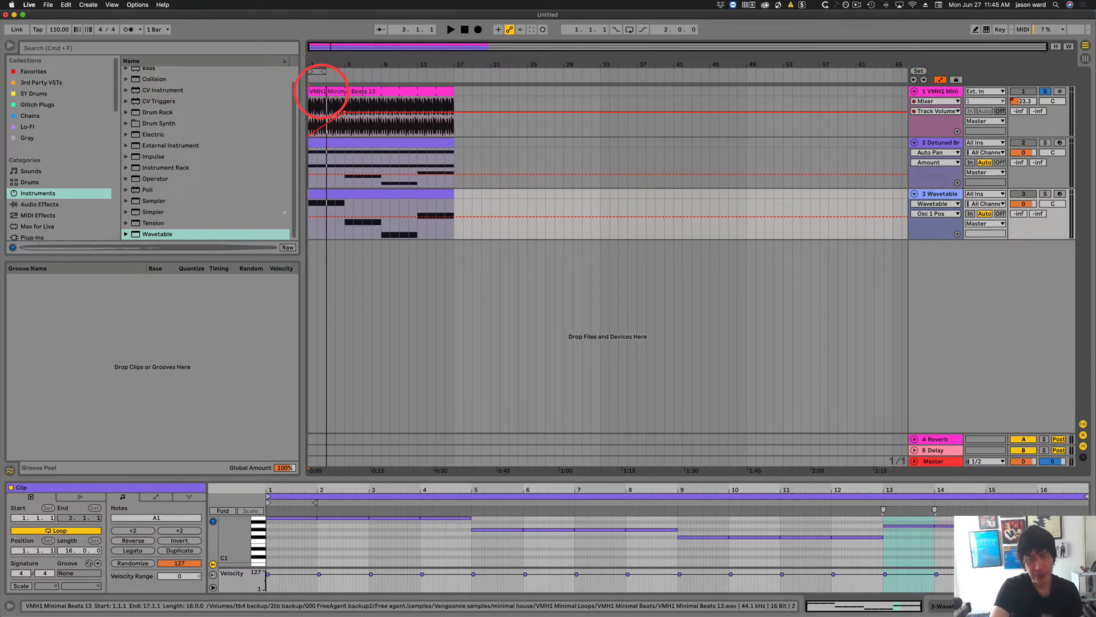
{"action": "key", "text": "Home"}
{"action": "key", "text": "space"}
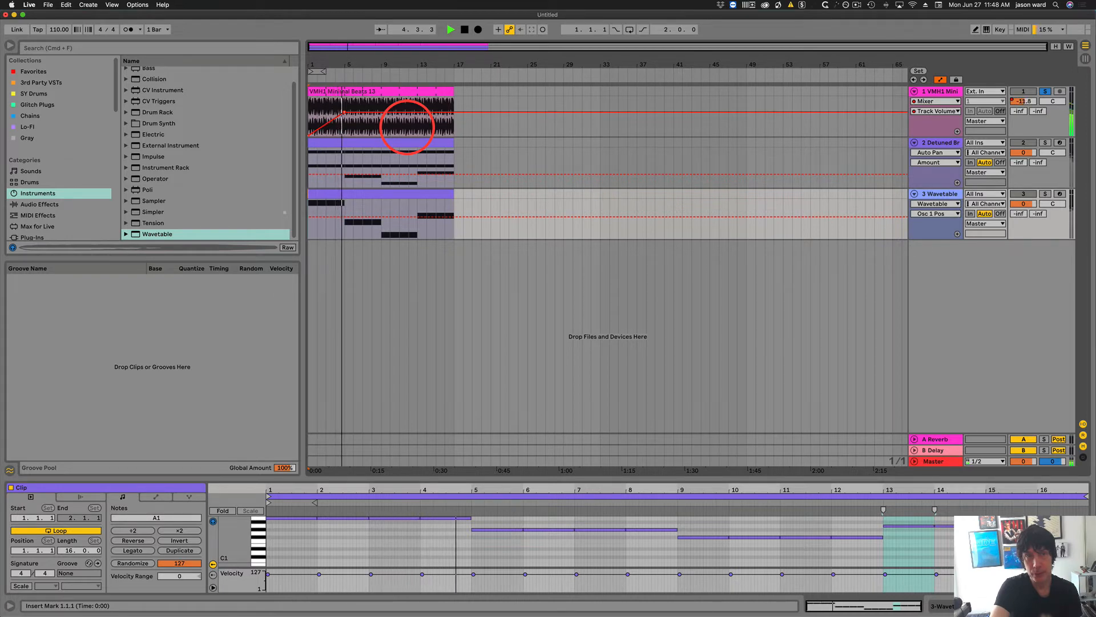
{"action": "key", "text": "space"}
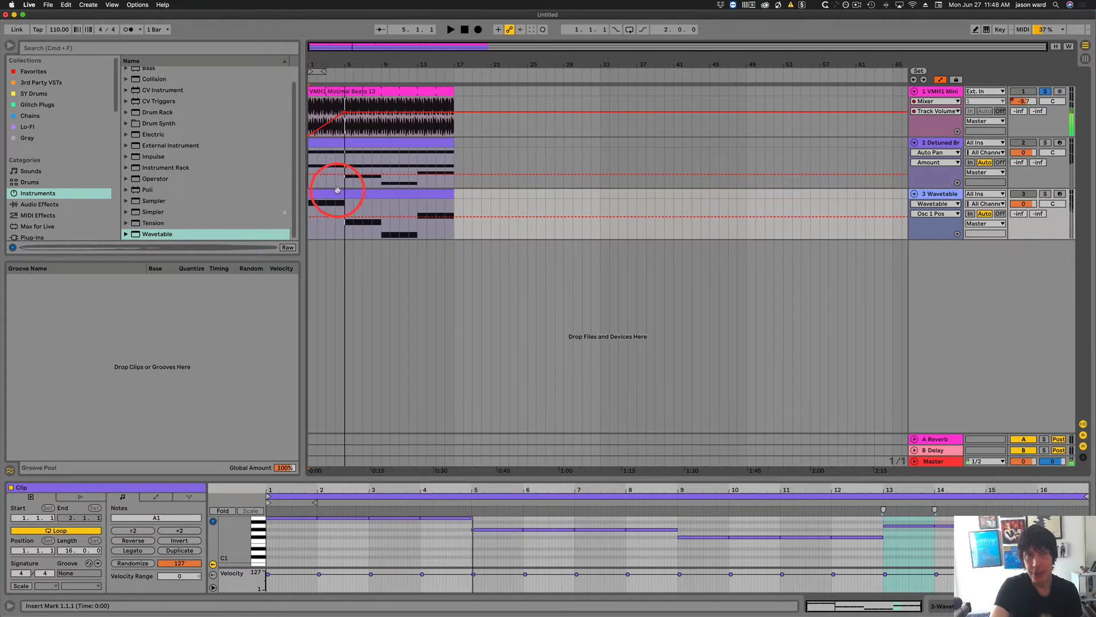
{"action": "left_click", "coordinate": [313, 135]}
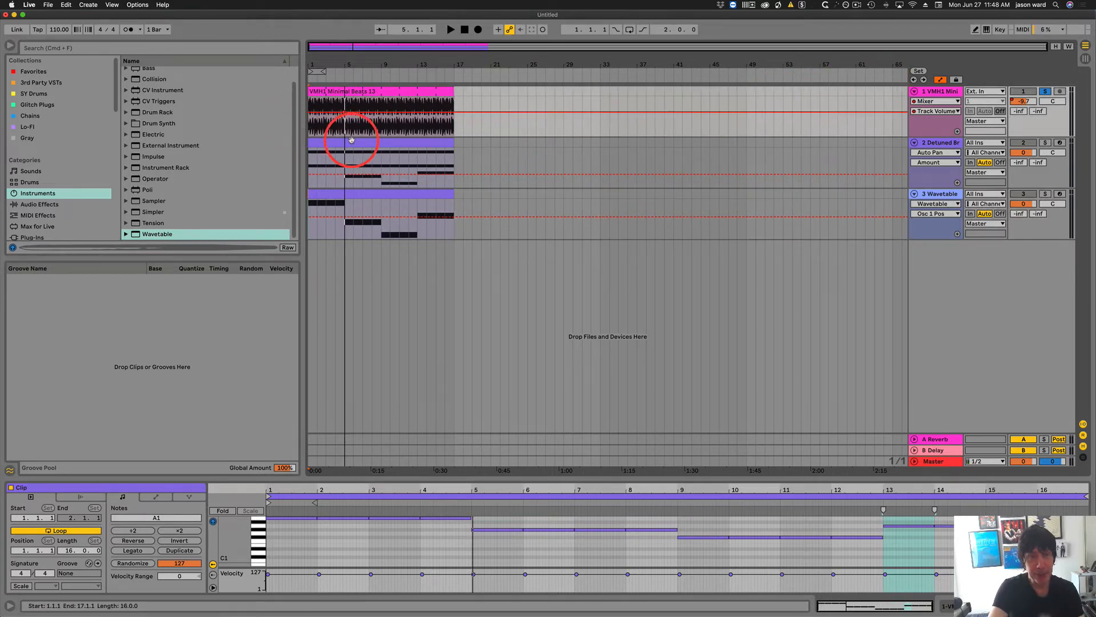
Paste the three clips back into scene 1 of the Session View and briefly launch the VMH1 clip
{"action": "key", "text": "Tab"}
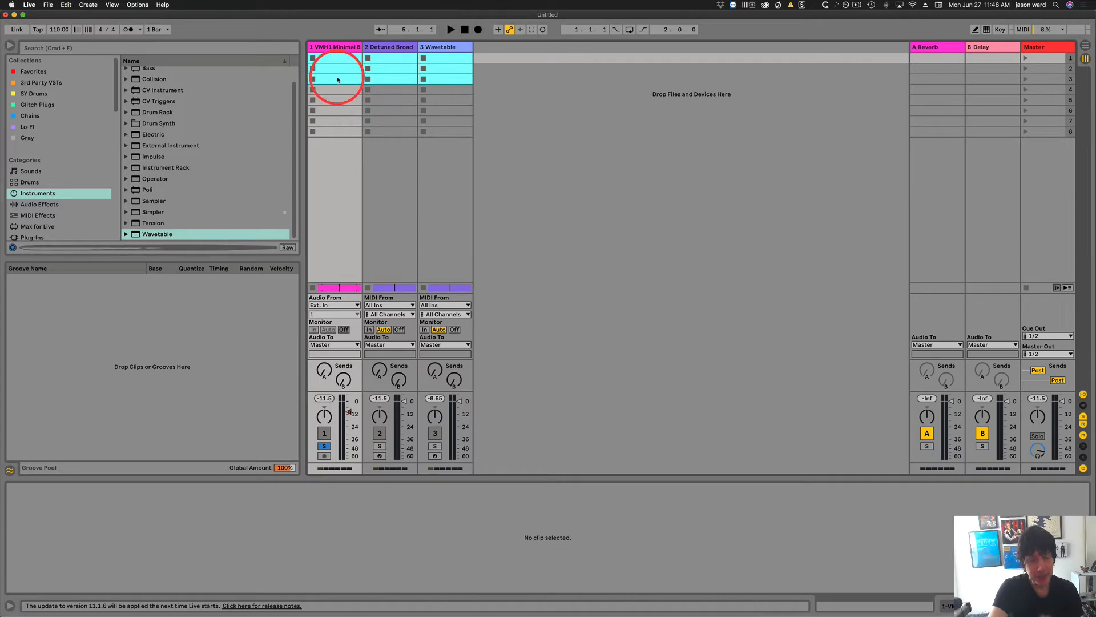
{"action": "key", "text": "super+v"}
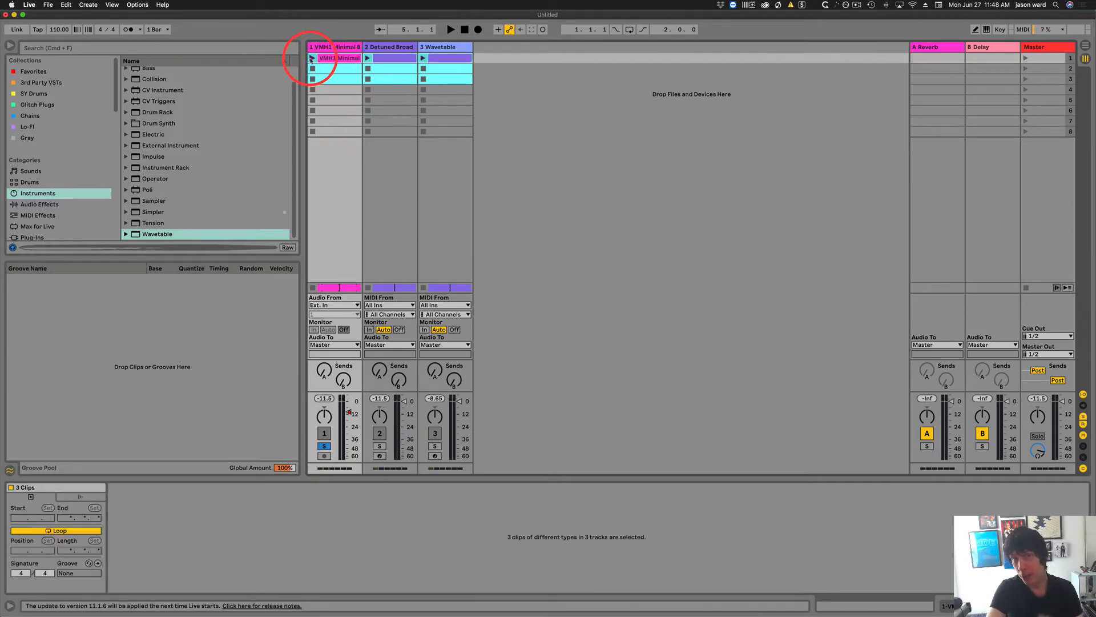
{"action": "left_click", "coordinate": [313, 59]}
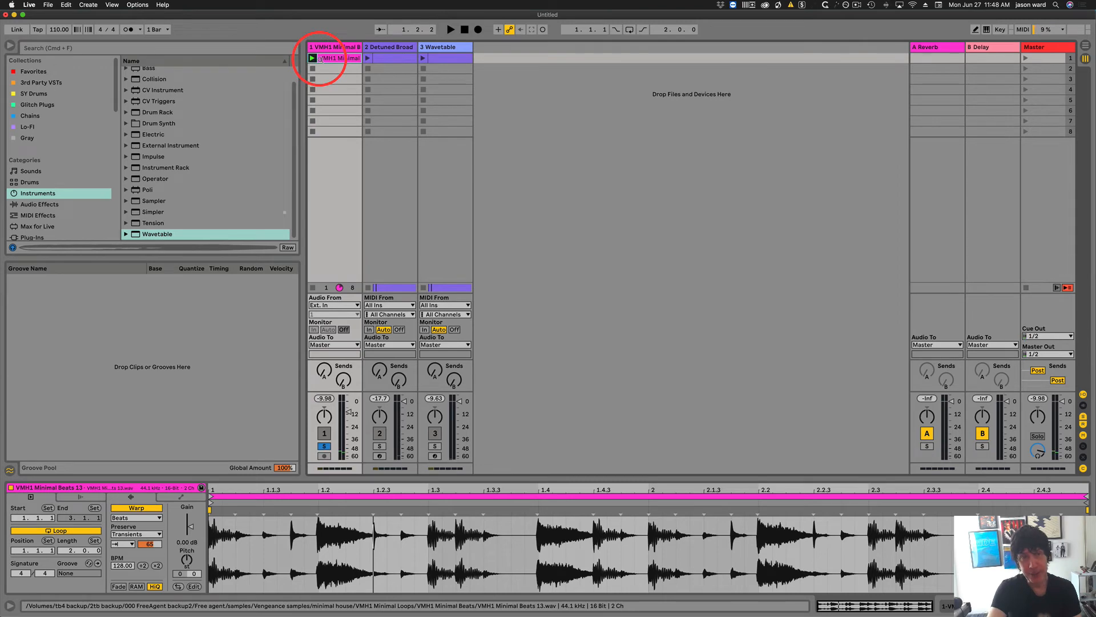
Compare the launched VMH1 clip in the Session View with that track's clip and volume automation in the Arrangement View
{"action": "key", "text": "Tab"}
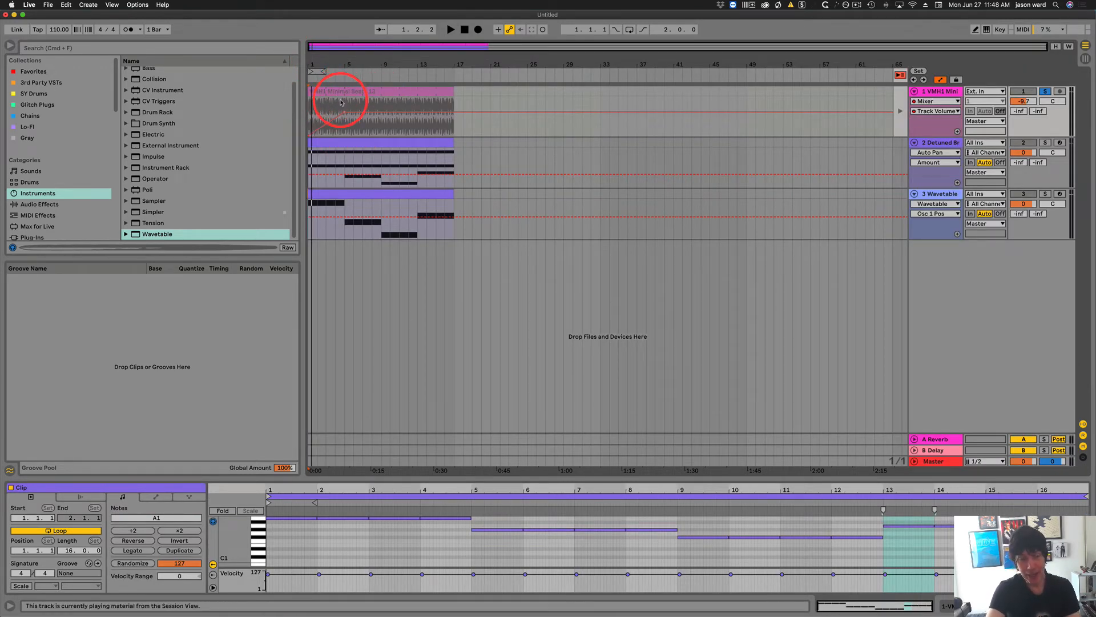
{"action": "key", "text": "Tab"}
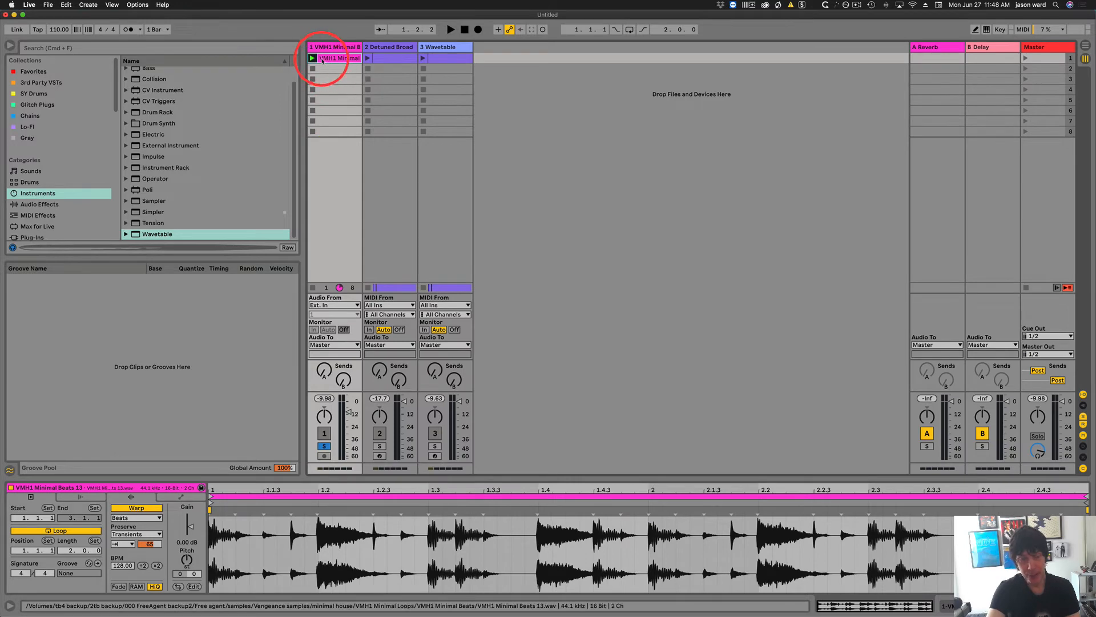
{"action": "key", "text": "Tab"}
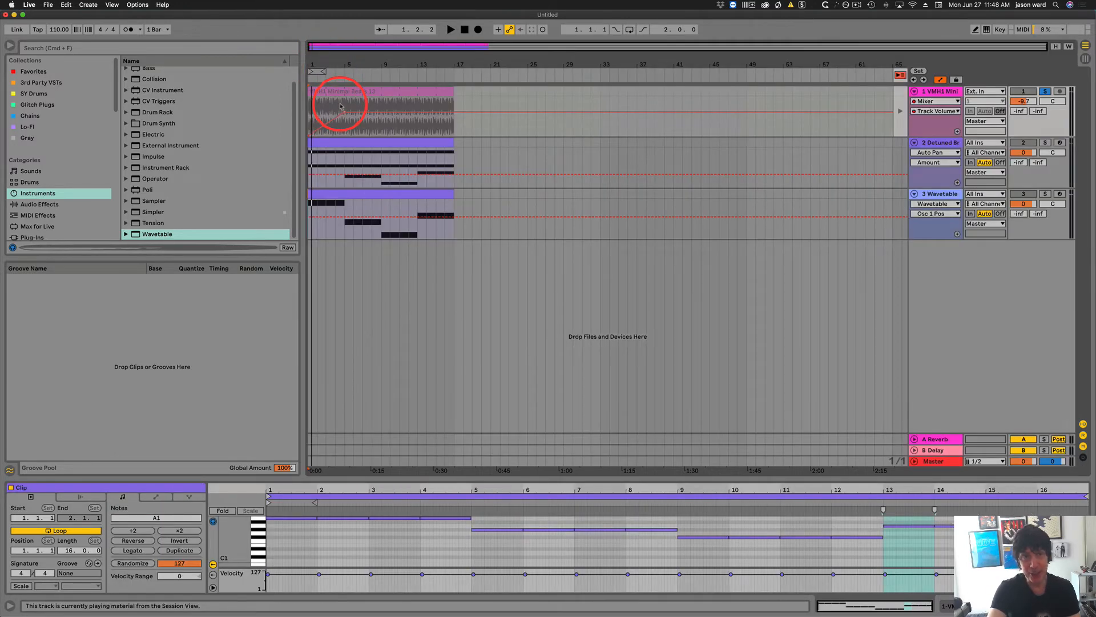
{"action": "key", "text": "Tab"}
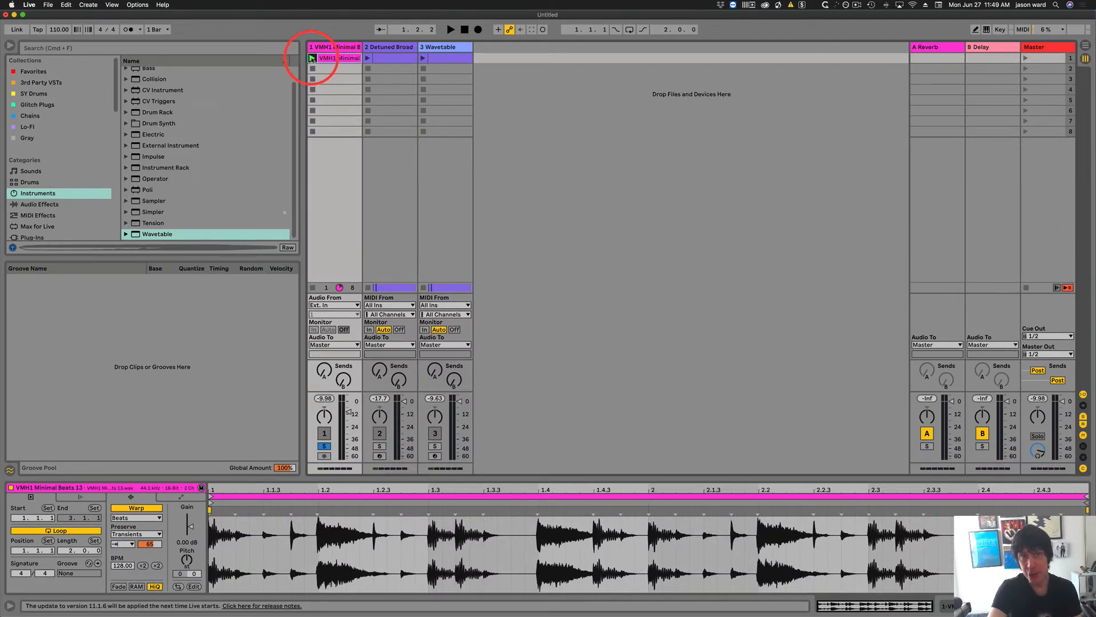
{"action": "key", "text": "Tab"}
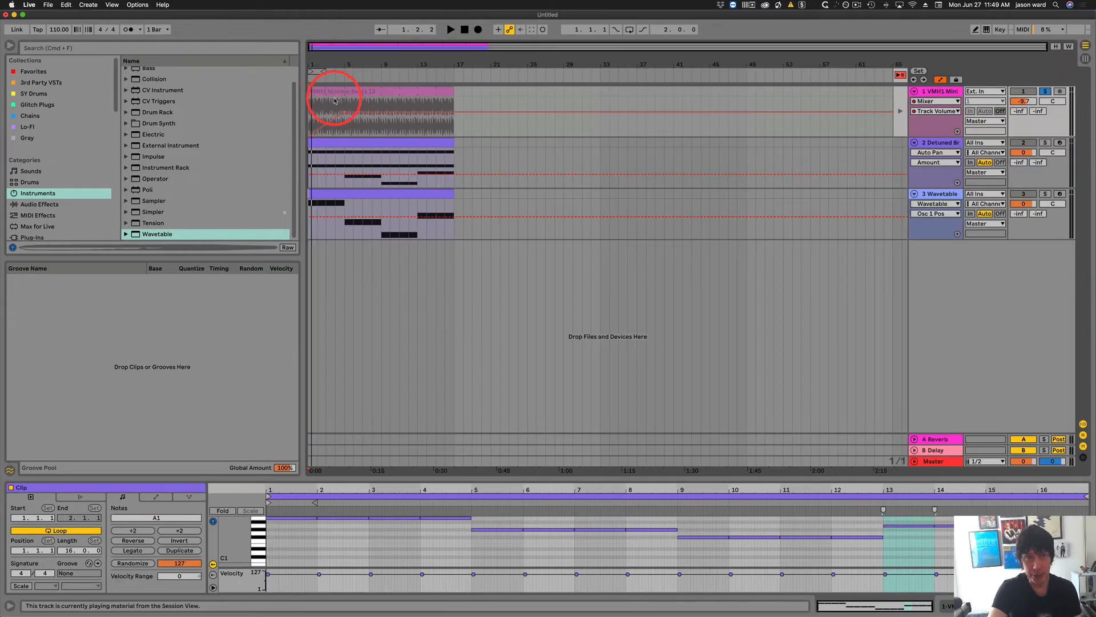
{"action": "key", "text": "Tab"}
{"action": "left_click_drag", "start_coordinate": [328, 69], "coordinate": [439, 60]}
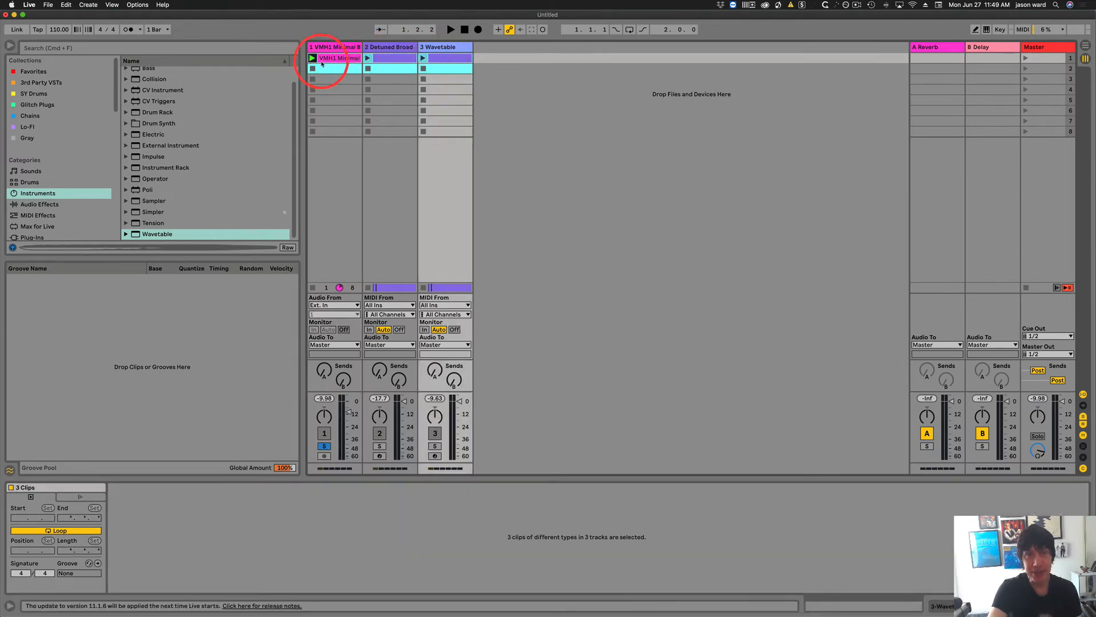
{"action": "key", "text": "Tab"}
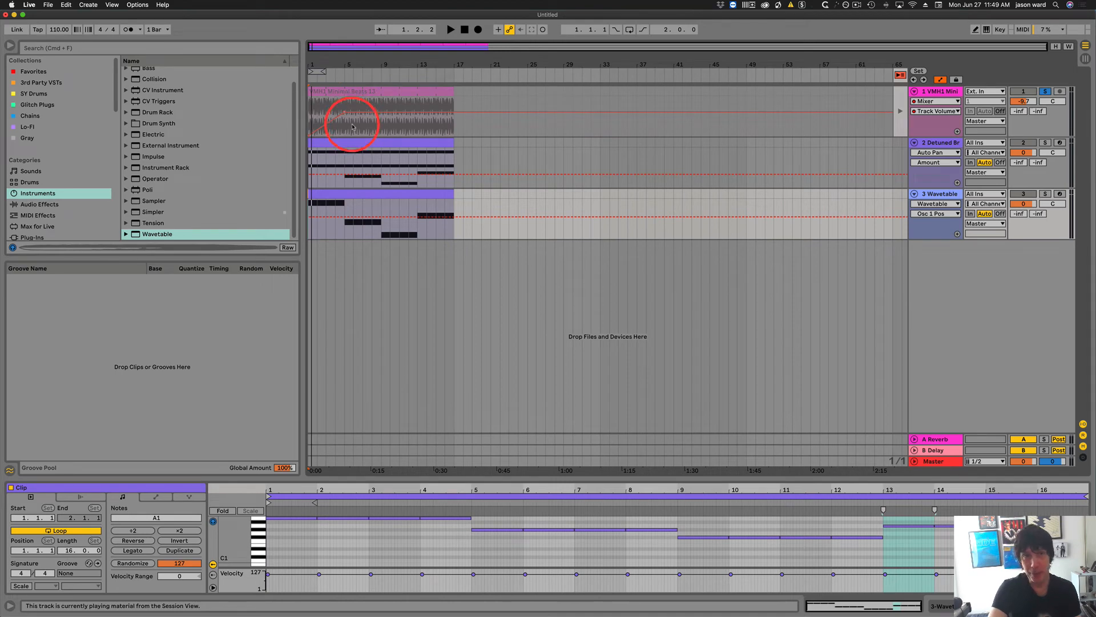
{"action": "key", "text": "Tab"}
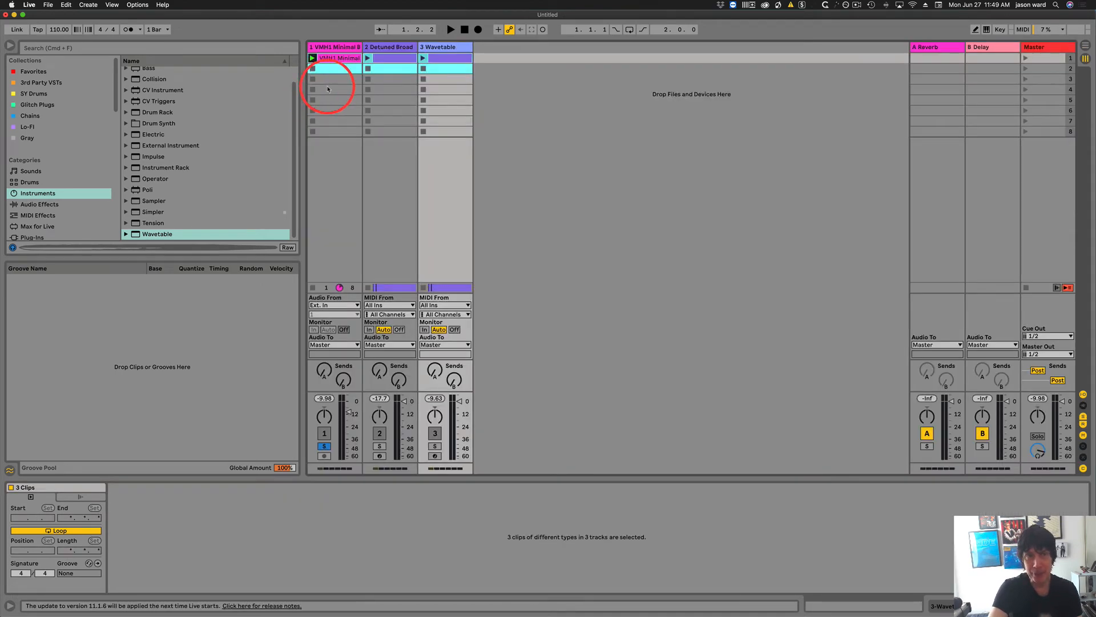
{"action": "key", "text": "Tab"}
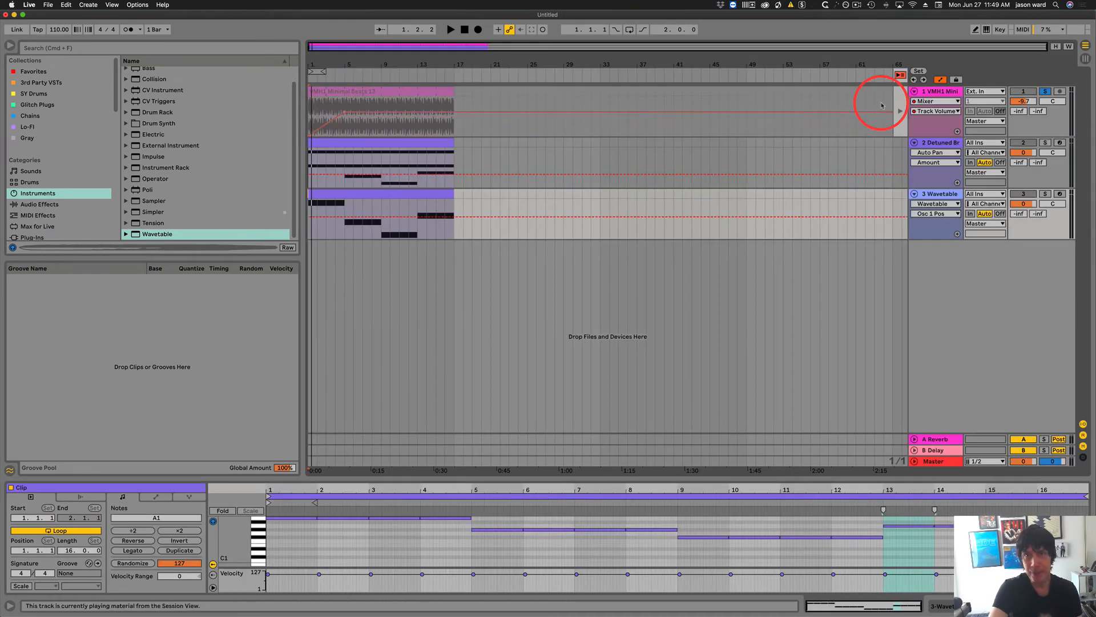
Return the VMH1 track to arrangement playback and select its 16-bar clip in the Arrangement View
{"action": "left_click", "coordinate": [900, 75]}
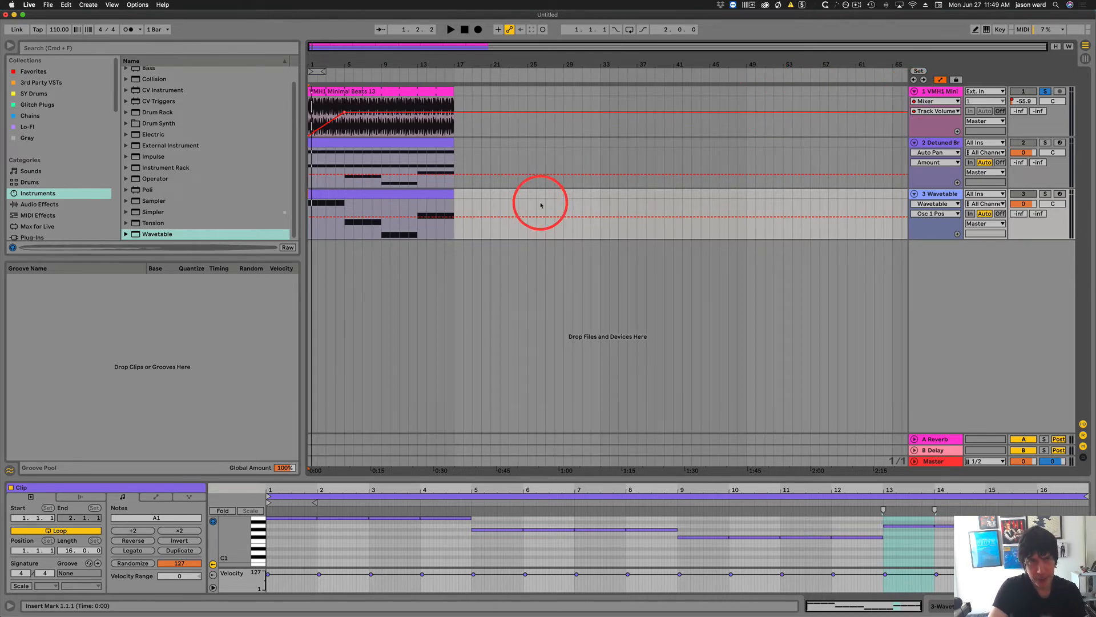
{"action": "key", "text": "Tab"}
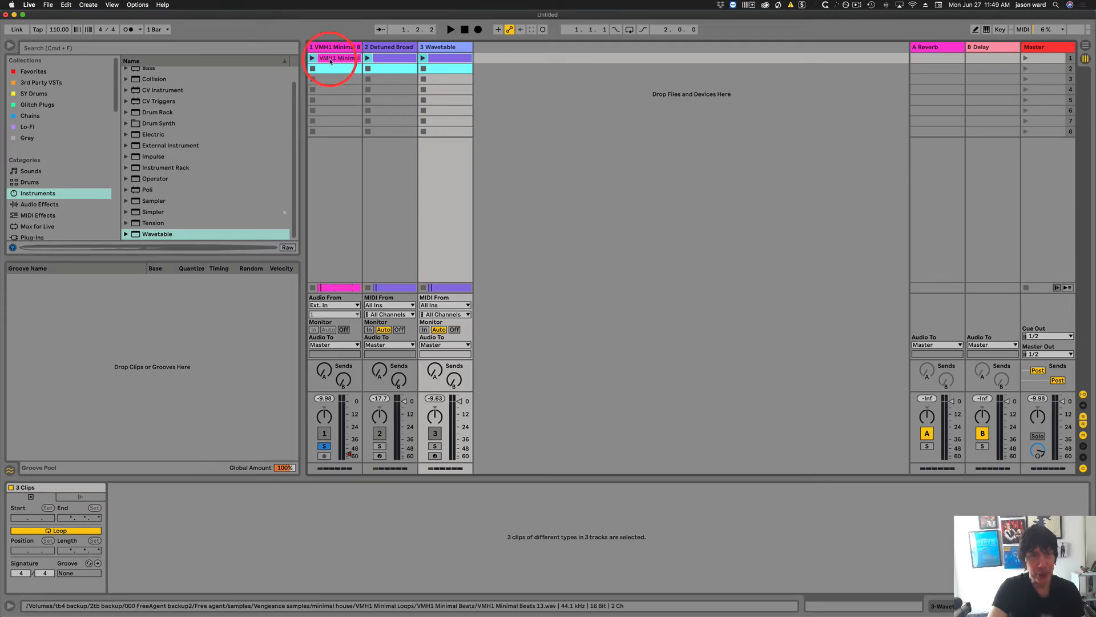
{"action": "key", "text": "Tab"}
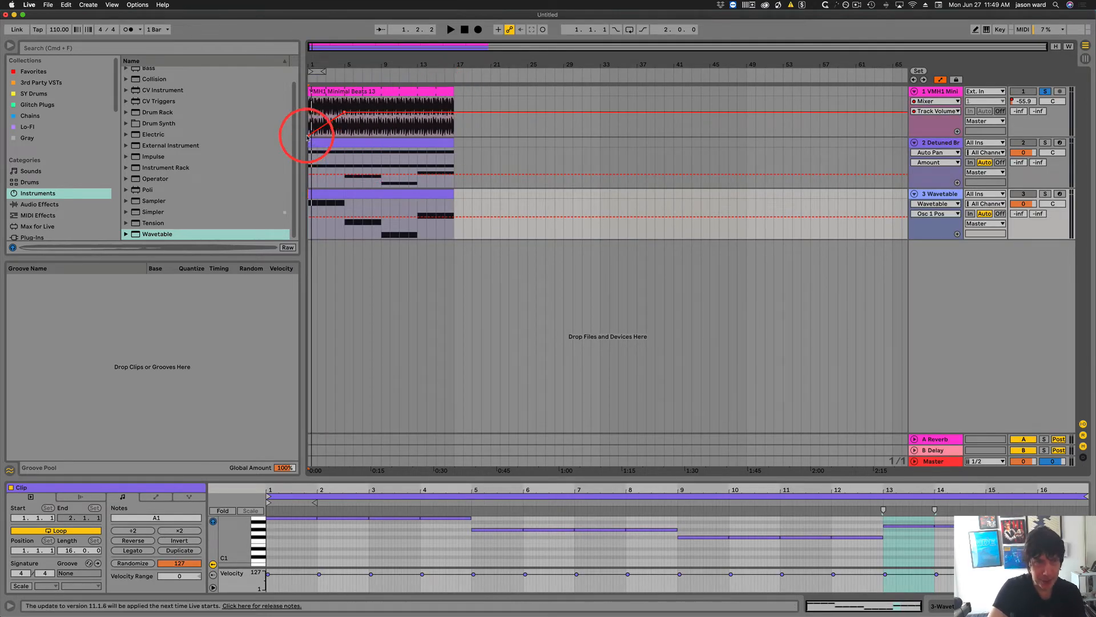
{"action": "left_click", "coordinate": [360, 91]}
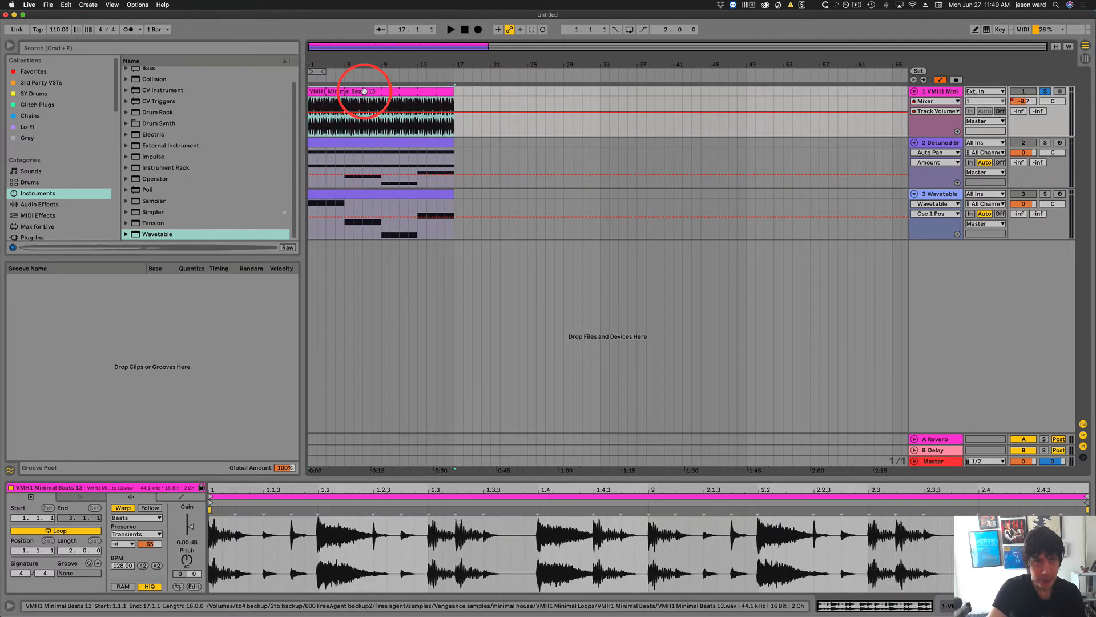
Delete the 16-bar clips on all three tracks from the Arrangement View and return to the Session View
{"action": "left_click", "coordinate": [396, 195], "text": "shift"}
{"action": "key", "text": "Delete"}
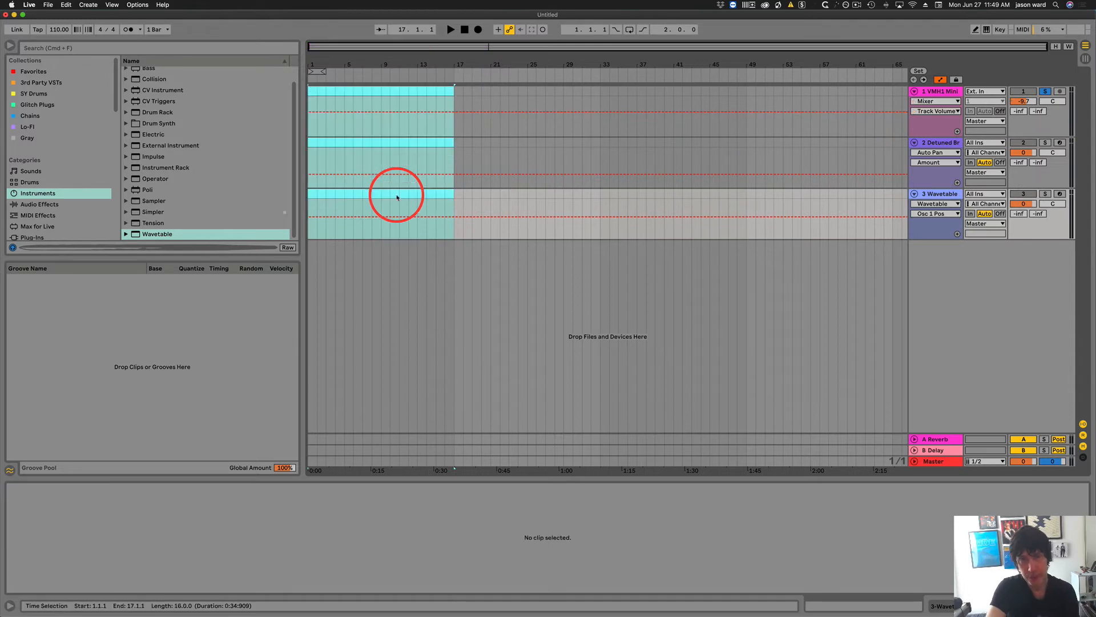
{"action": "key", "text": "Tab"}
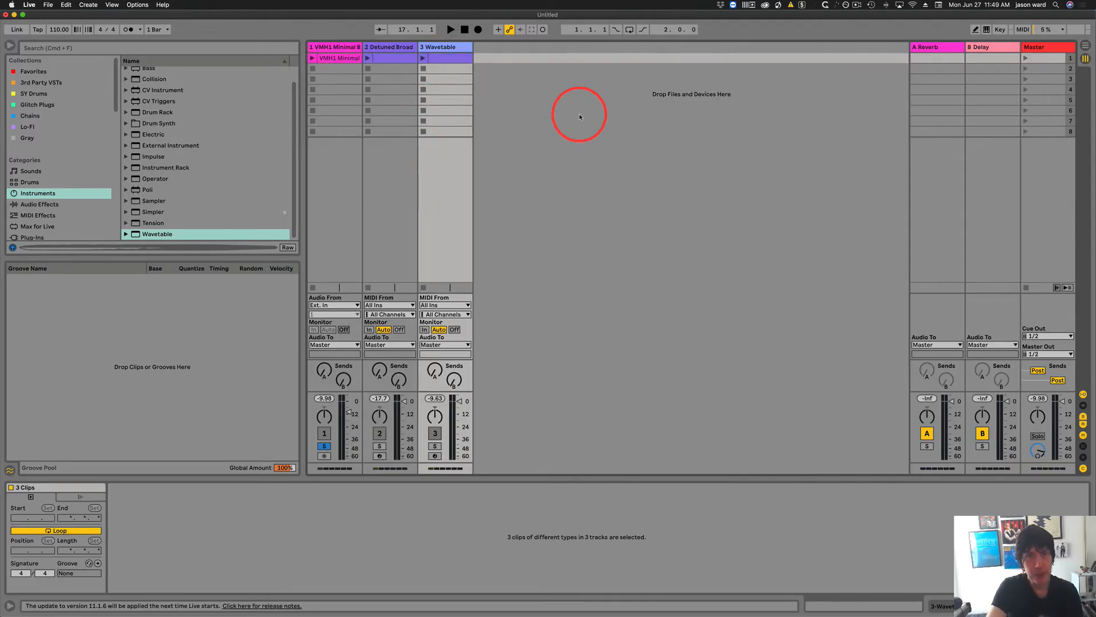
{"action": "left_click", "coordinate": [577, 113]}
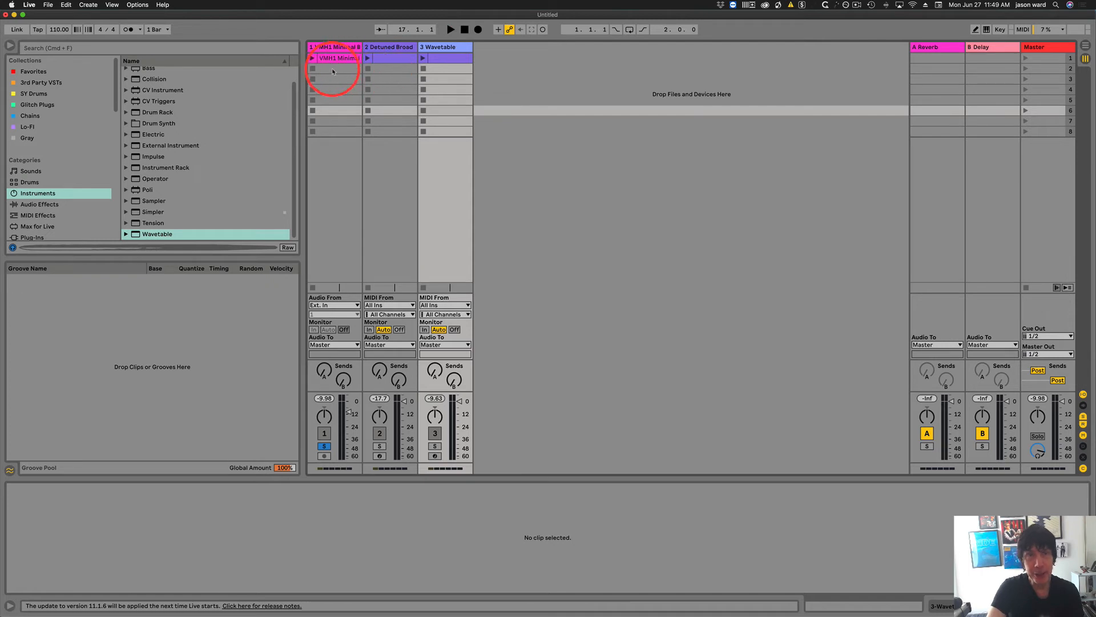
Copy the three scene 1 clips to bar 1 of the Arrangement View and extend the VMH1 clip to bar 17
{"action": "left_click_drag", "start_coordinate": [333, 66], "coordinate": [443, 56]}
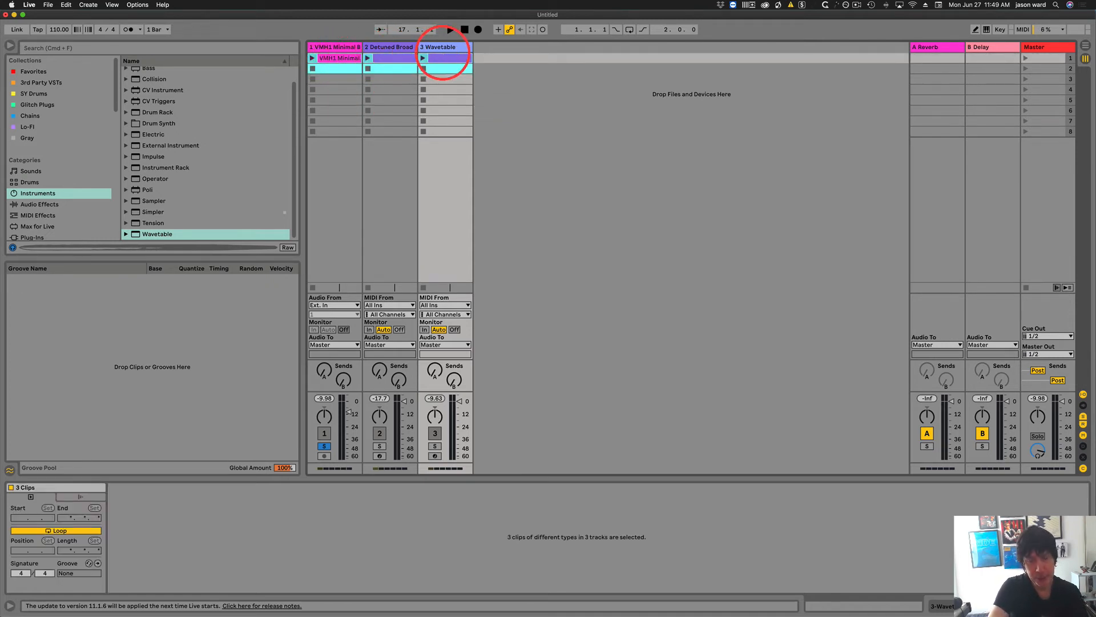
{"action": "key", "text": "Tab"}
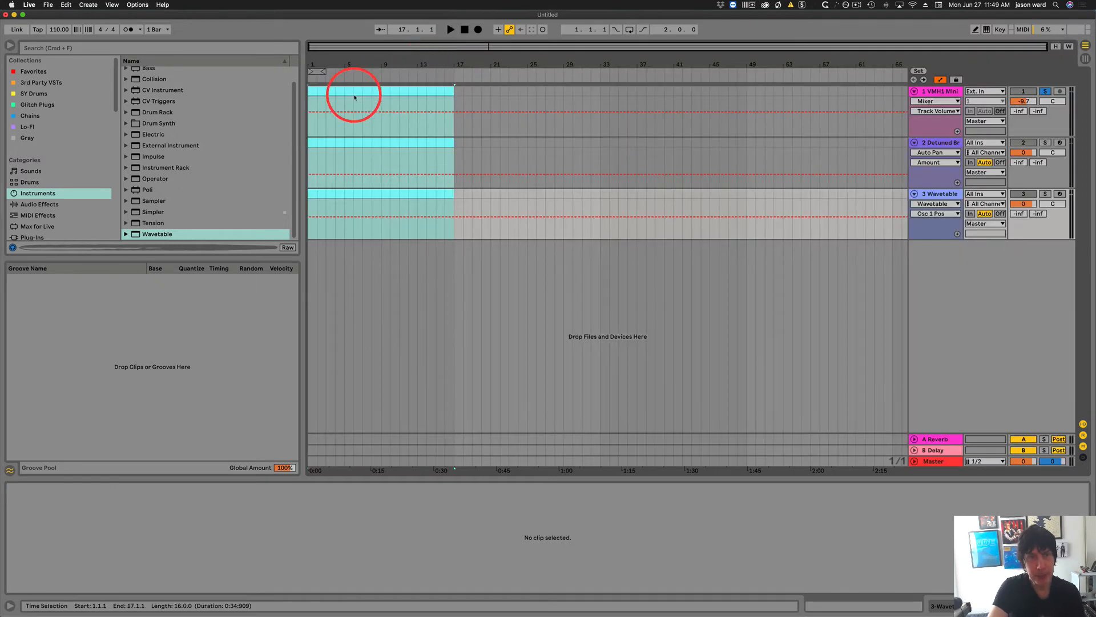
{"action": "left_click", "coordinate": [308, 124]}
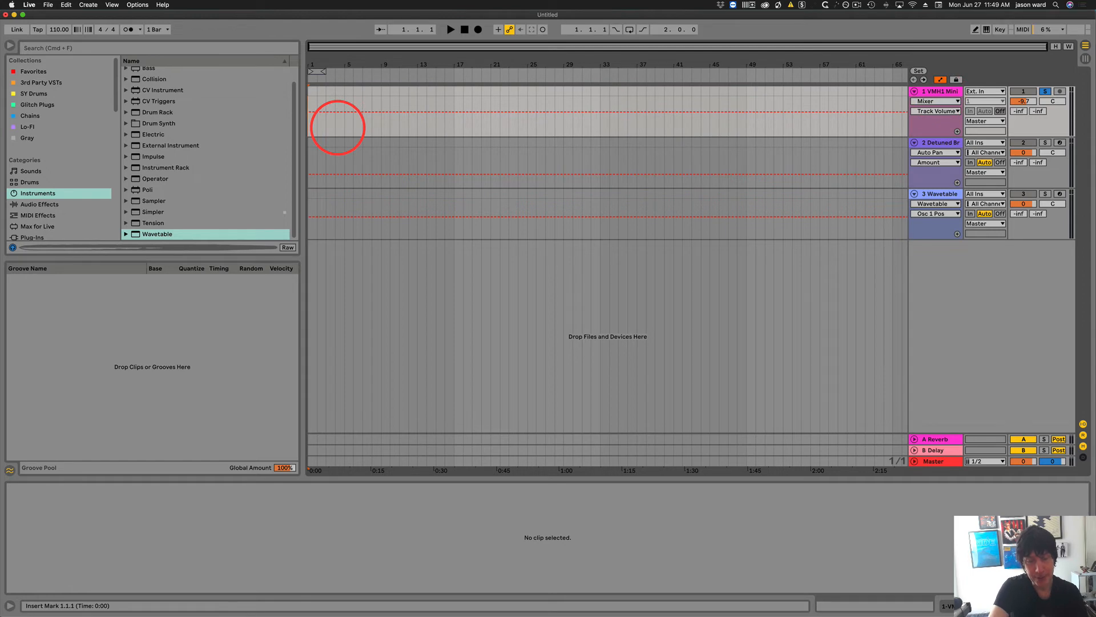
{"action": "key", "text": "super+v"}
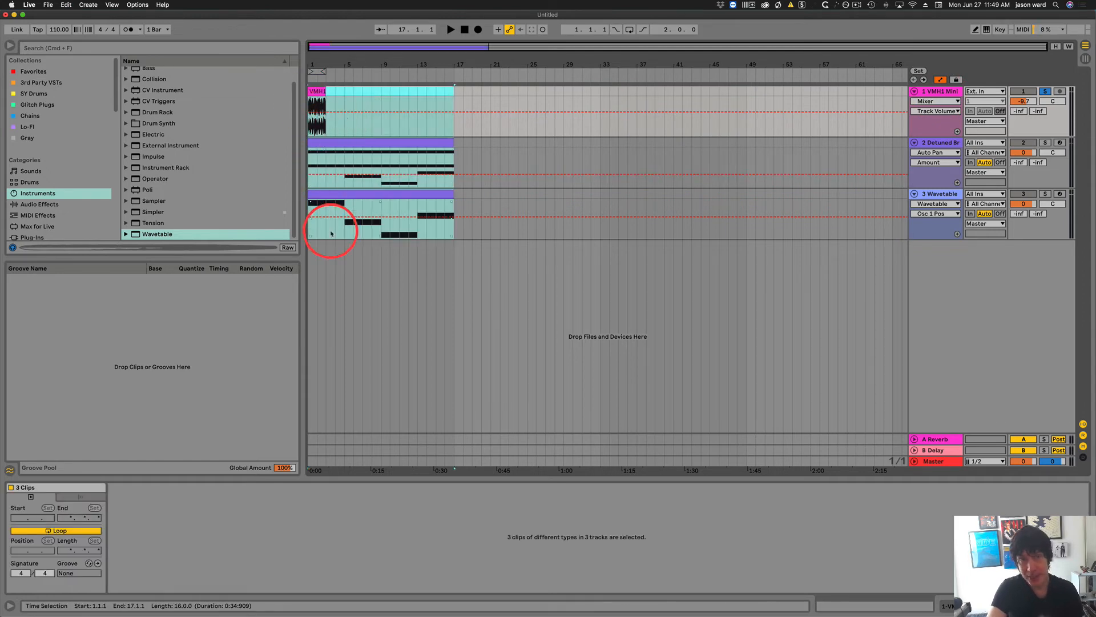
{"action": "left_click", "coordinate": [322, 91]}
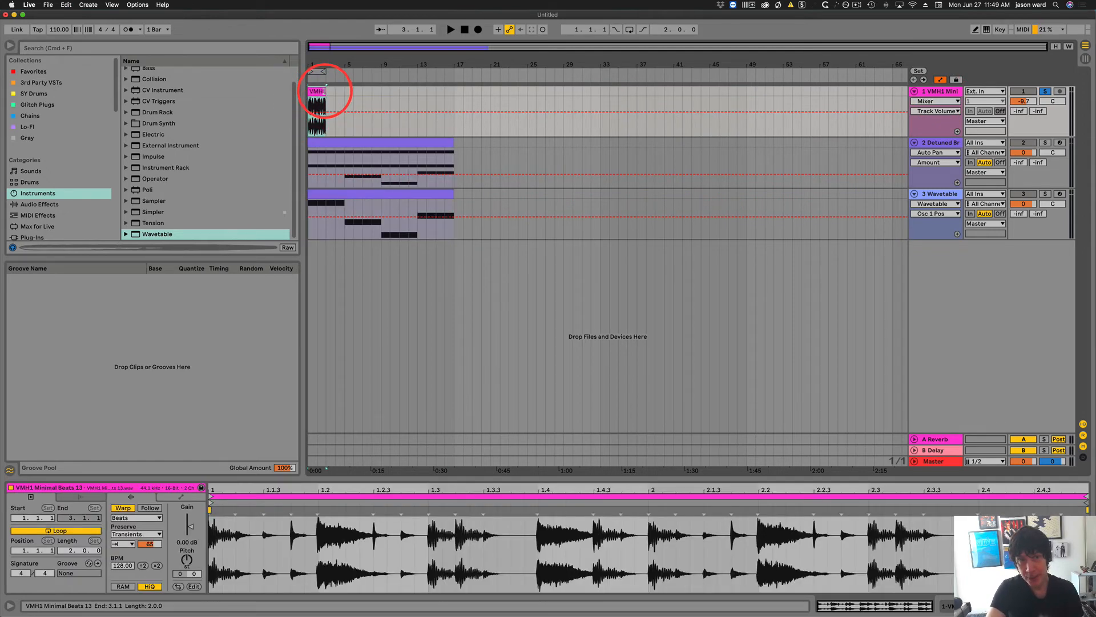
{"action": "left_click_drag", "start_coordinate": [330, 91], "coordinate": [452, 89]}
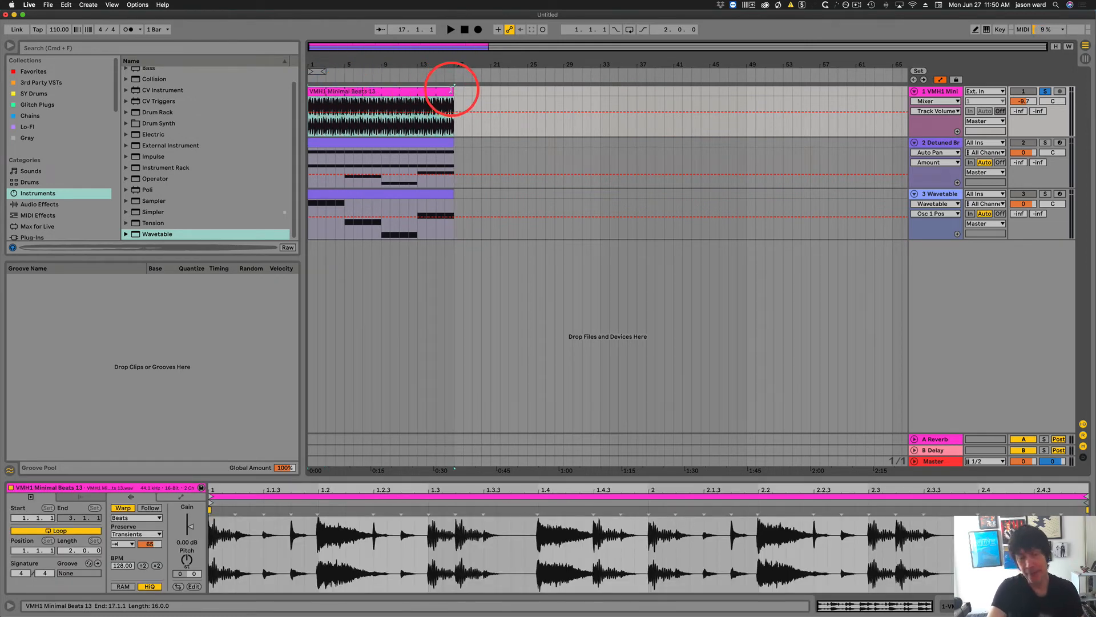
Carry the three scene 1 clips over to bar 41 of the Arrangement View, and delete those copies again
{"action": "key", "text": "Tab"}
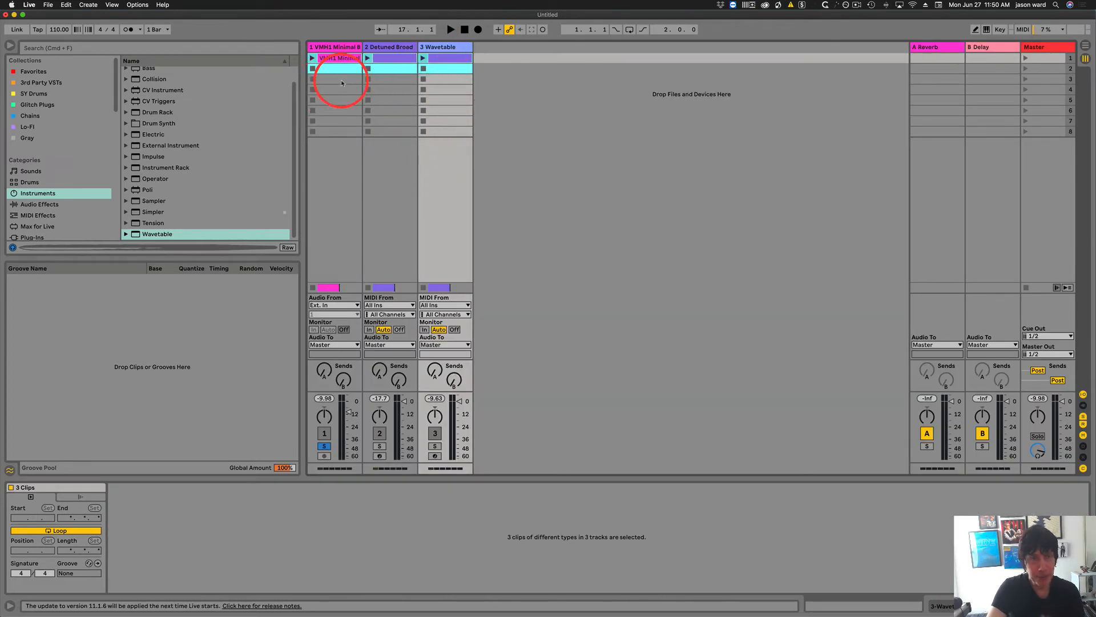
{"action": "left_click_drag", "start_coordinate": [342, 82], "coordinate": [429, 57]}
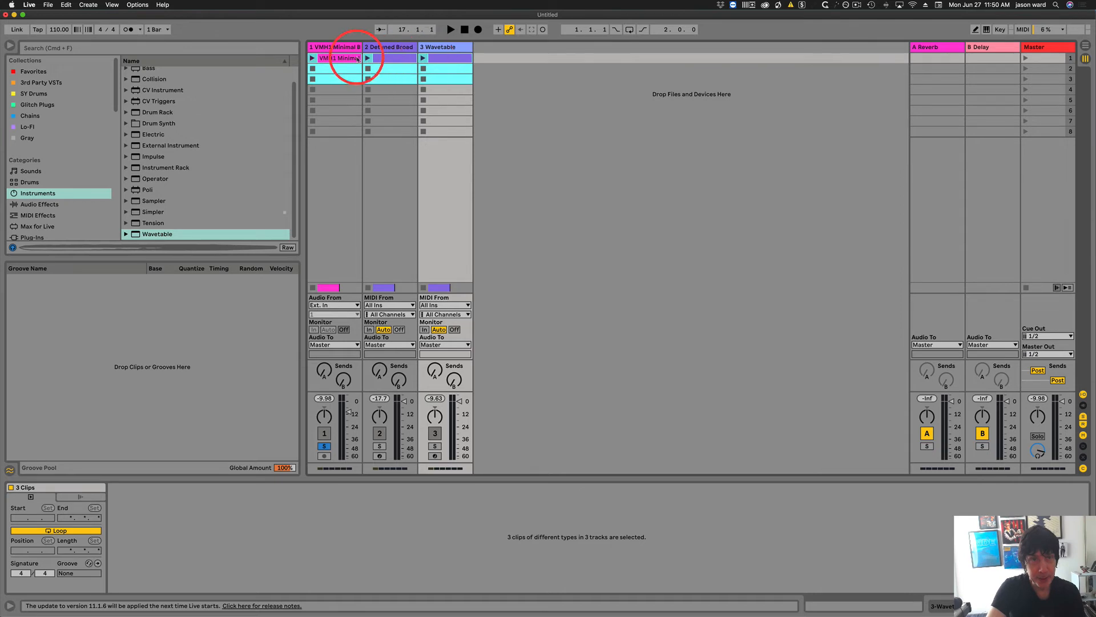
{"action": "left_click", "coordinate": [392, 57]}
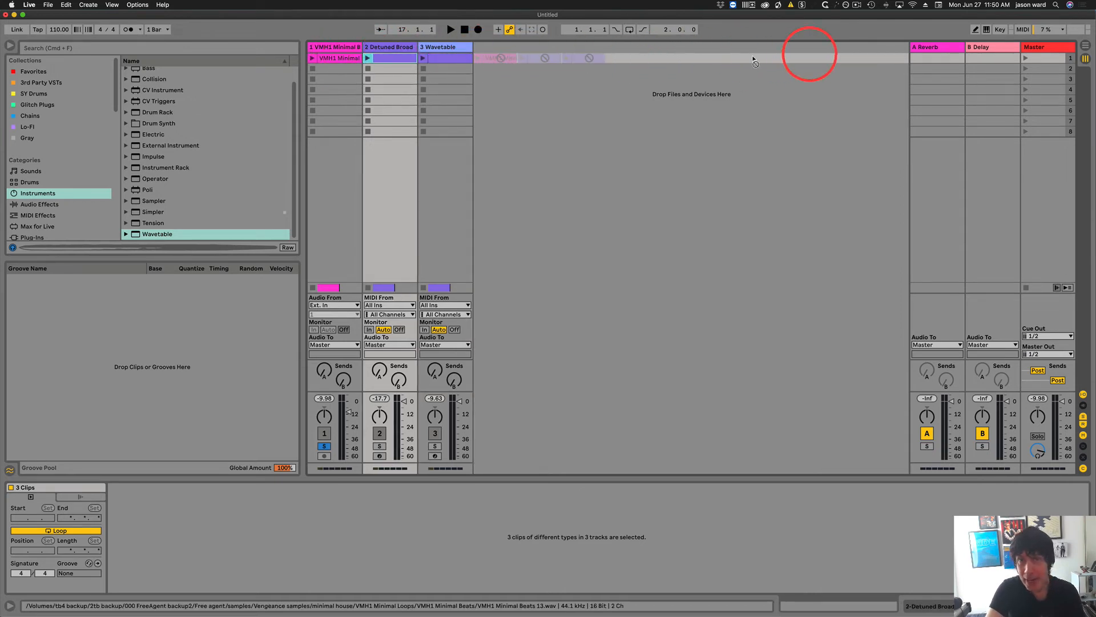
{"action": "left_click_drag", "start_coordinate": [1028, 55], "coordinate": [1051, 58]}
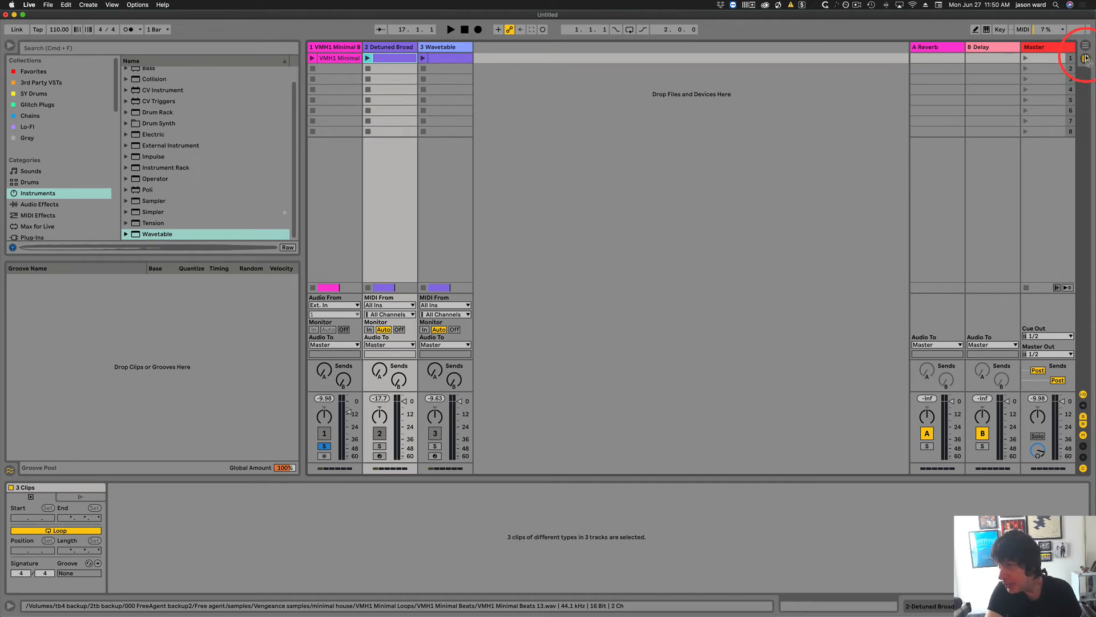
{"action": "left_click_drag", "start_coordinate": [1087, 57], "coordinate": [1087, 55]}
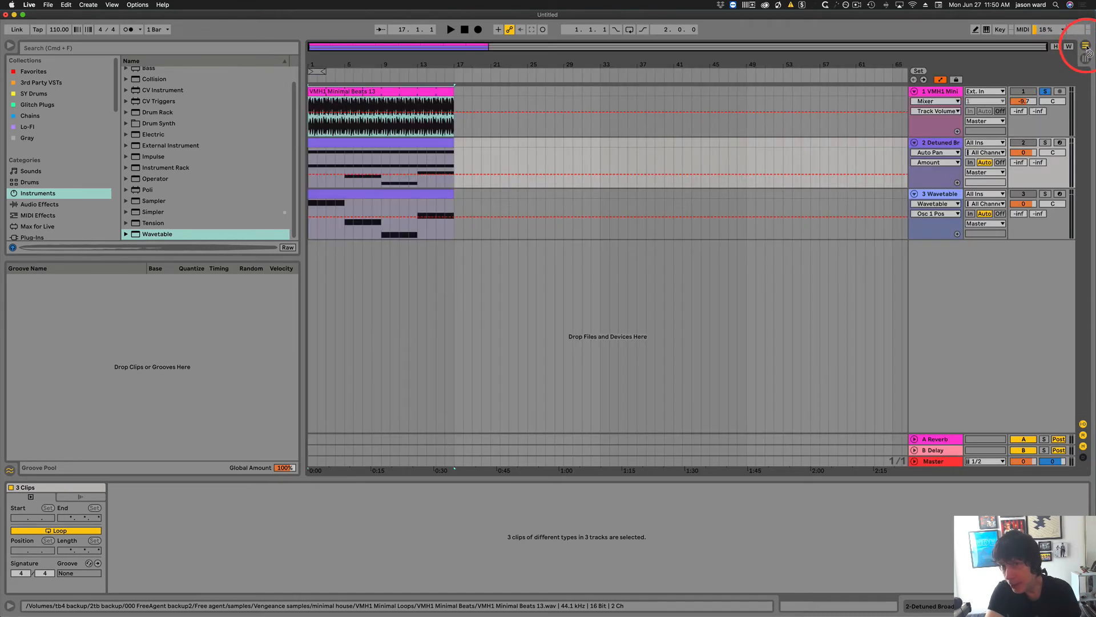
{"action": "left_click_drag", "start_coordinate": [1006, 76], "coordinate": [679, 130]}
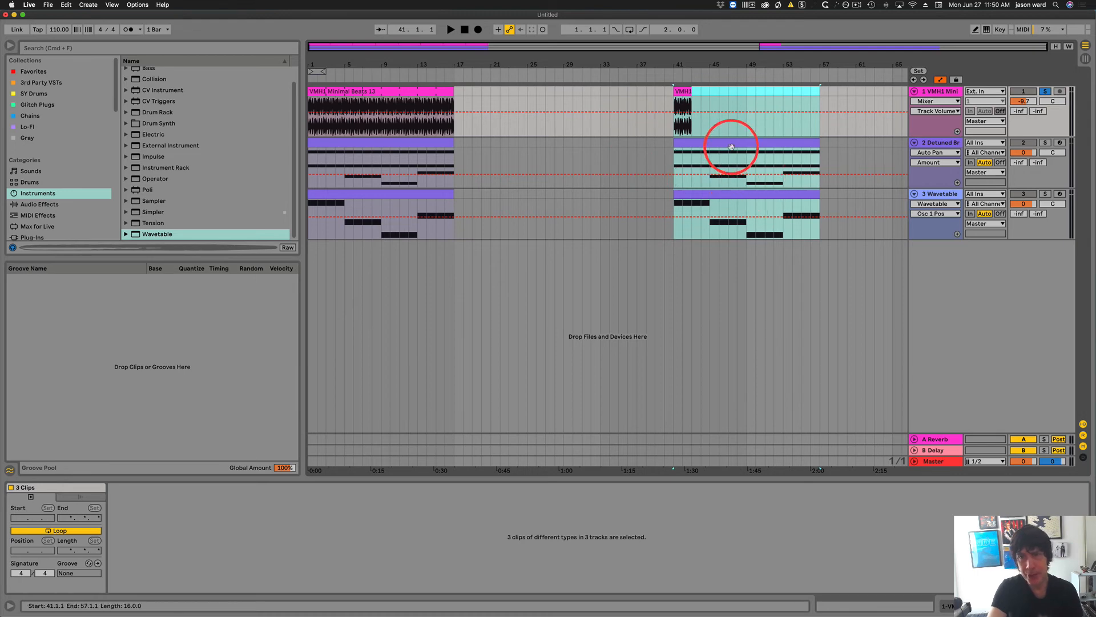
{"action": "key", "text": "Delete"}
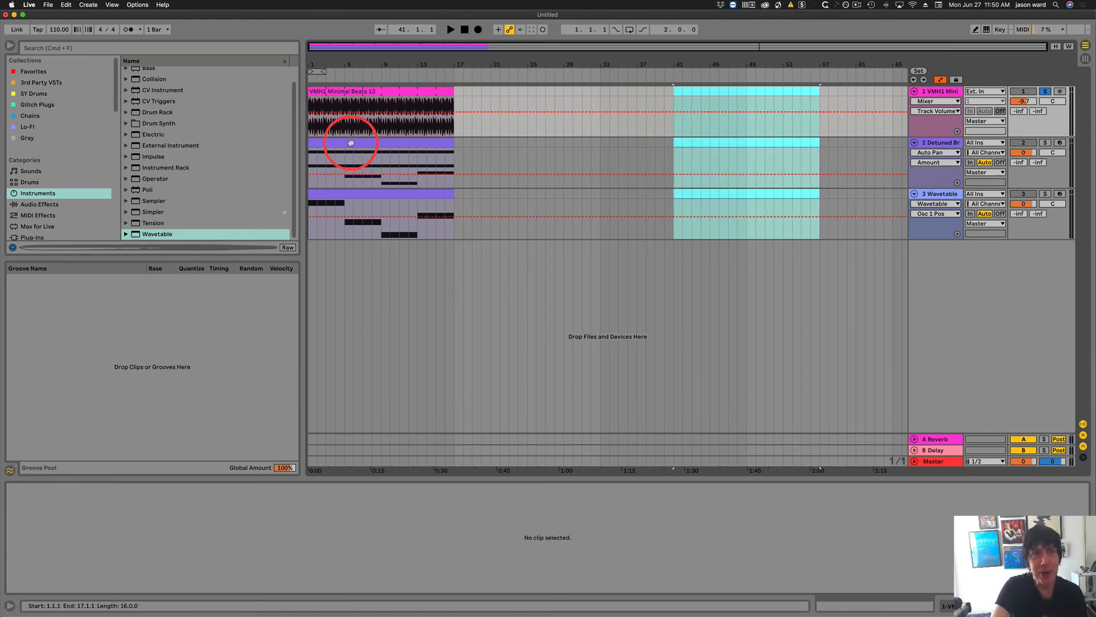
Clear the three clips from scene 1 of the Session View, keeping the arrangement clips
{"action": "left_click", "coordinate": [353, 96]}
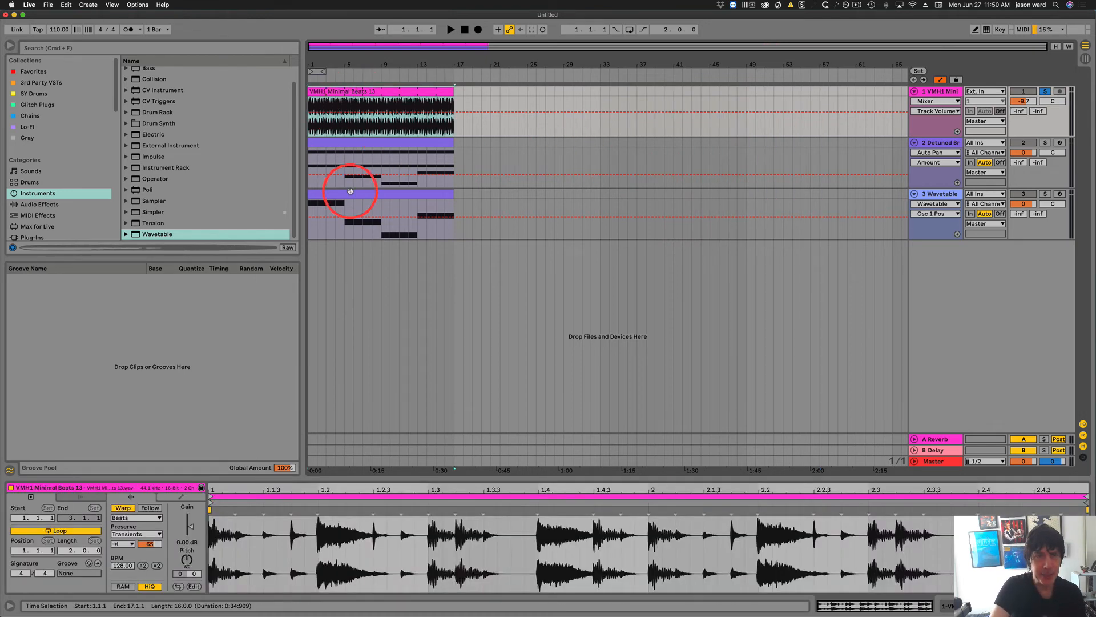
{"action": "key", "text": "Tab"}
{"action": "key", "text": "Tab"}
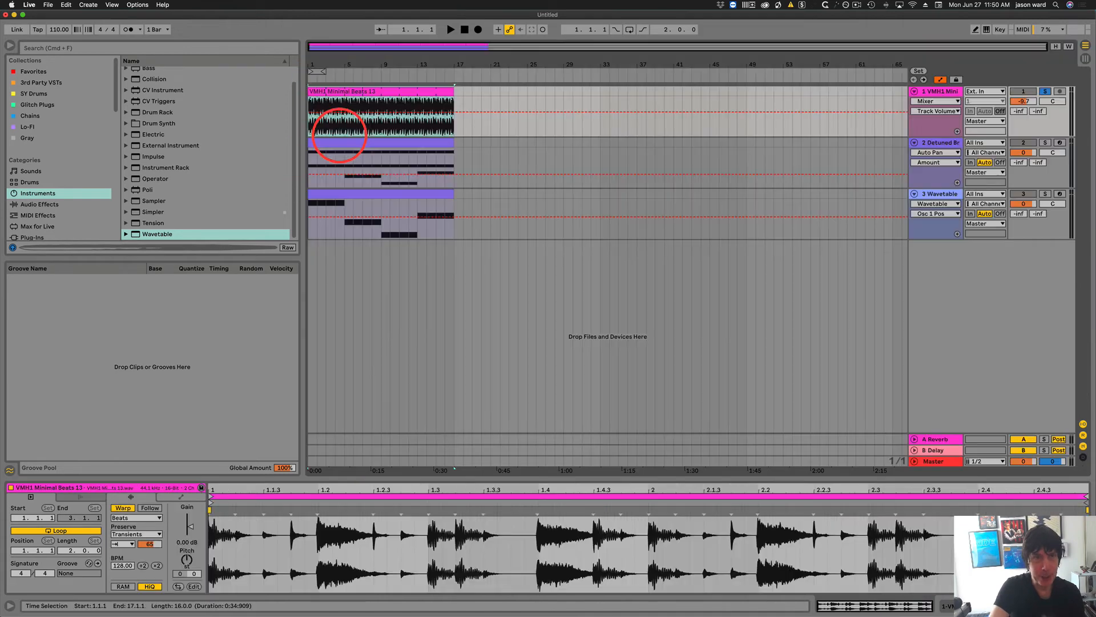
{"action": "left_click", "coordinate": [418, 89]}
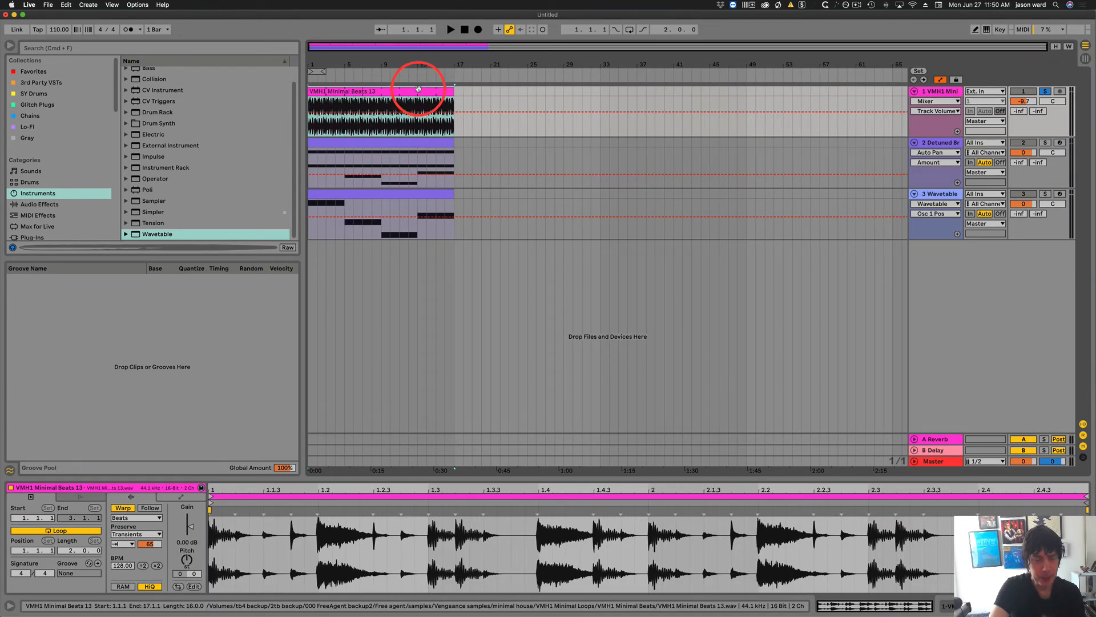
{"action": "key", "text": "Tab"}
{"action": "left_click_drag", "start_coordinate": [332, 73], "coordinate": [461, 57]}
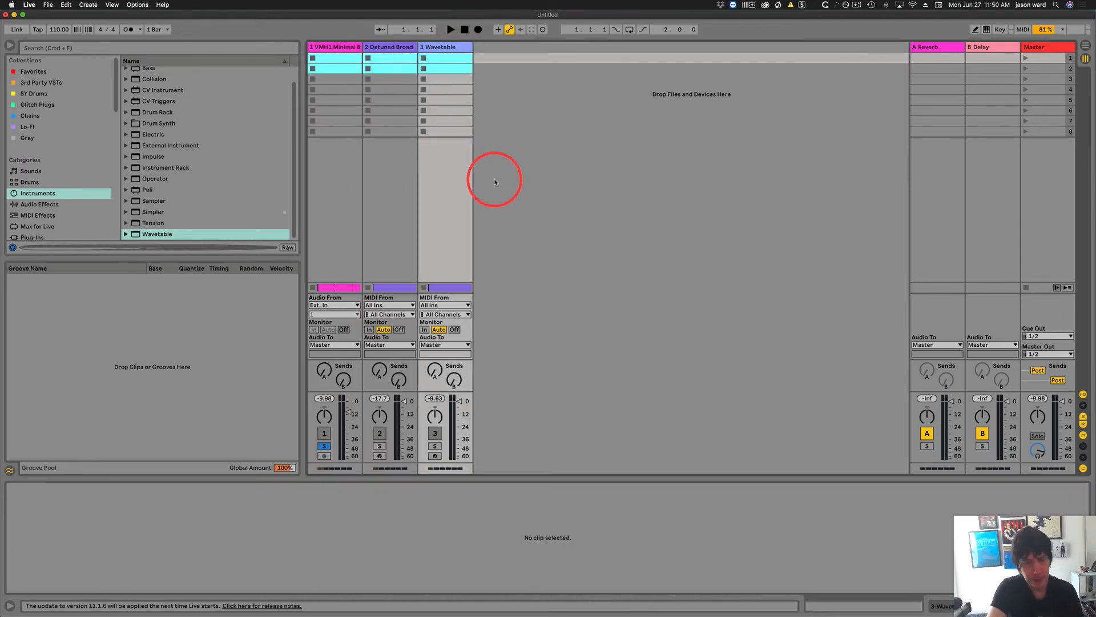
Loop the arrangement from bar 1 to bar 9 and shorten the VMH1 clip to end at bar 9
{"action": "key", "text": "Tab"}
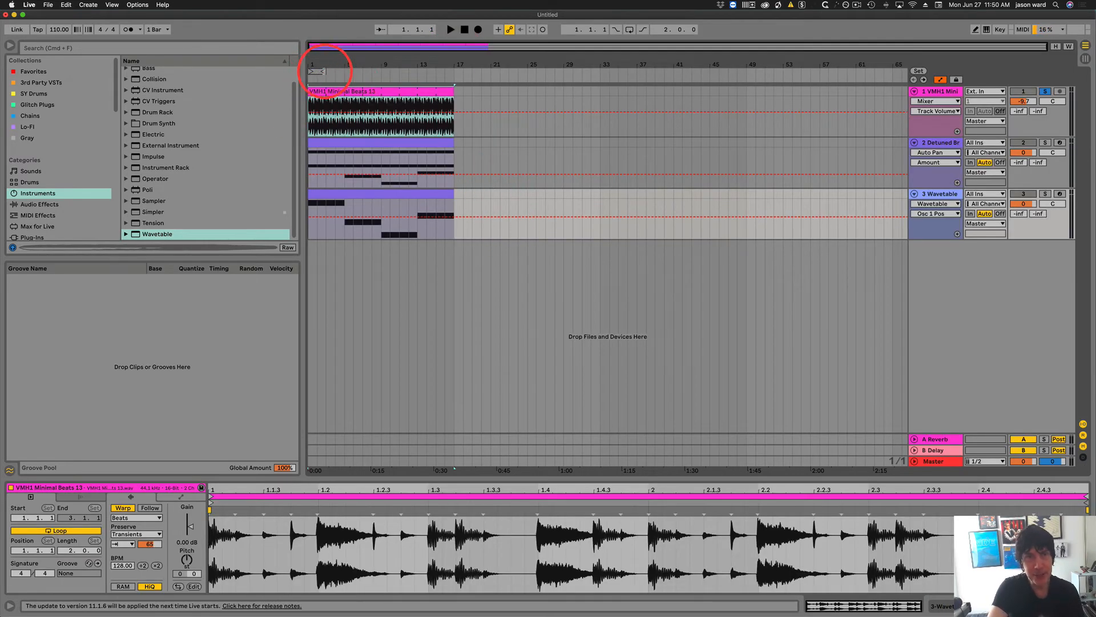
{"action": "left_click_drag", "start_coordinate": [323, 71], "coordinate": [463, 59]}
{"action": "left_click_drag", "start_coordinate": [447, 62], "coordinate": [382, 64]}
{"action": "left_click", "coordinate": [355, 73]}
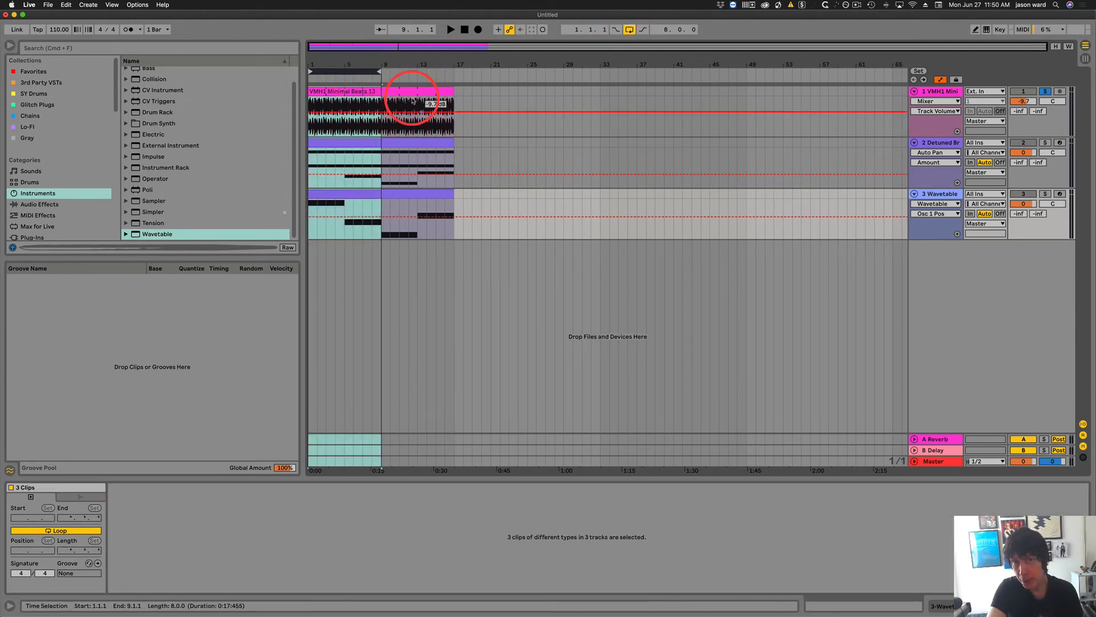
{"action": "left_click_drag", "start_coordinate": [453, 92], "coordinate": [373, 92]}
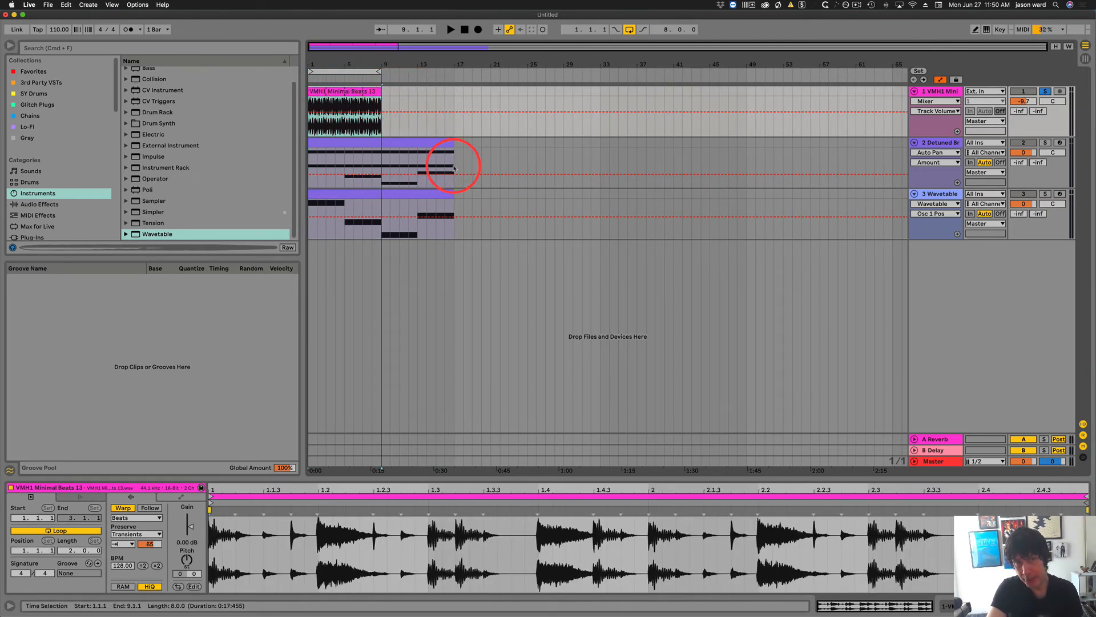
Move the Detuned Broad and Wavetable clips along their tracks to start at bar 30
{"action": "left_click", "coordinate": [350, 146]}
{"action": "left_click_drag", "start_coordinate": [371, 145], "coordinate": [635, 143]}
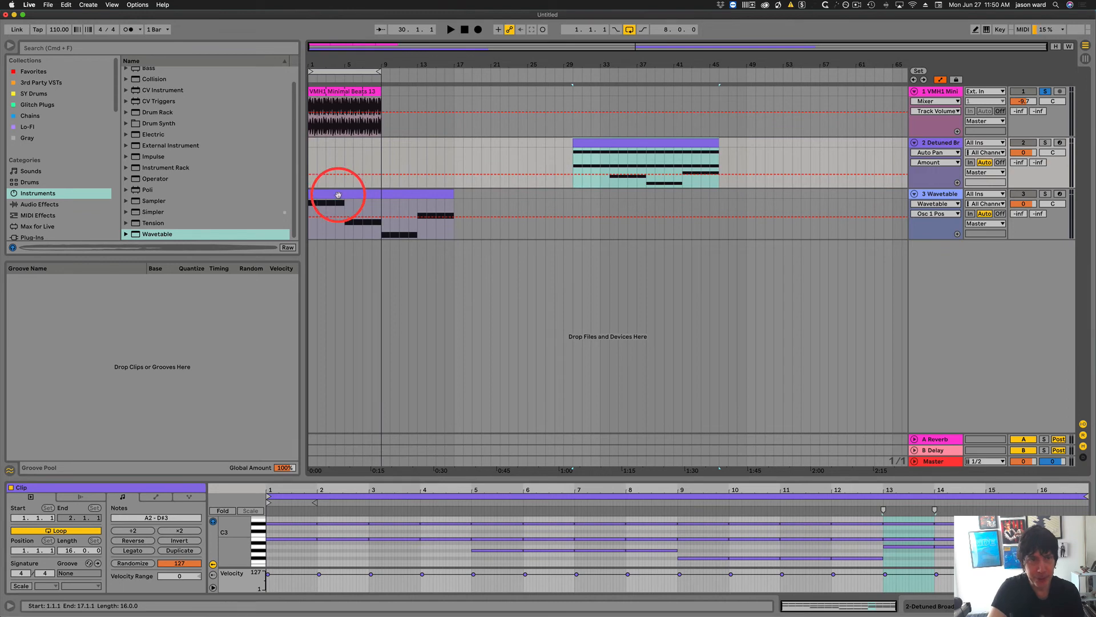
{"action": "left_click_drag", "start_coordinate": [331, 196], "coordinate": [607, 184]}
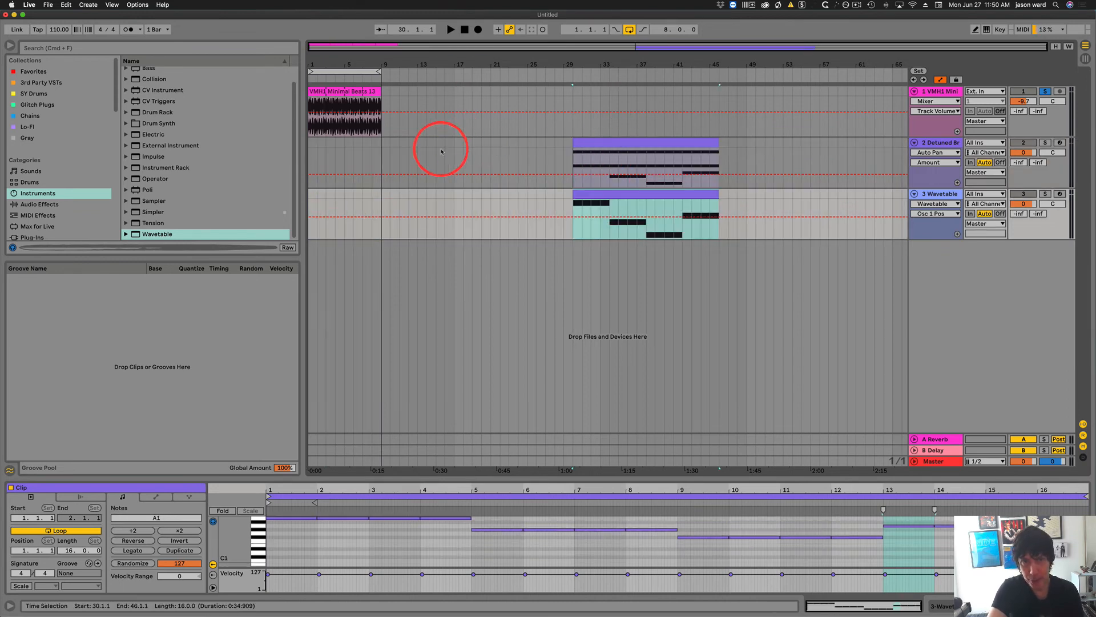
Insert an empty MIDI clip from bar 1 to bar 9 on the Detuned Broad track and view its note editor
{"action": "left_click", "coordinate": [309, 154]}
{"action": "left_click_drag", "start_coordinate": [309, 150], "coordinate": [376, 148]}
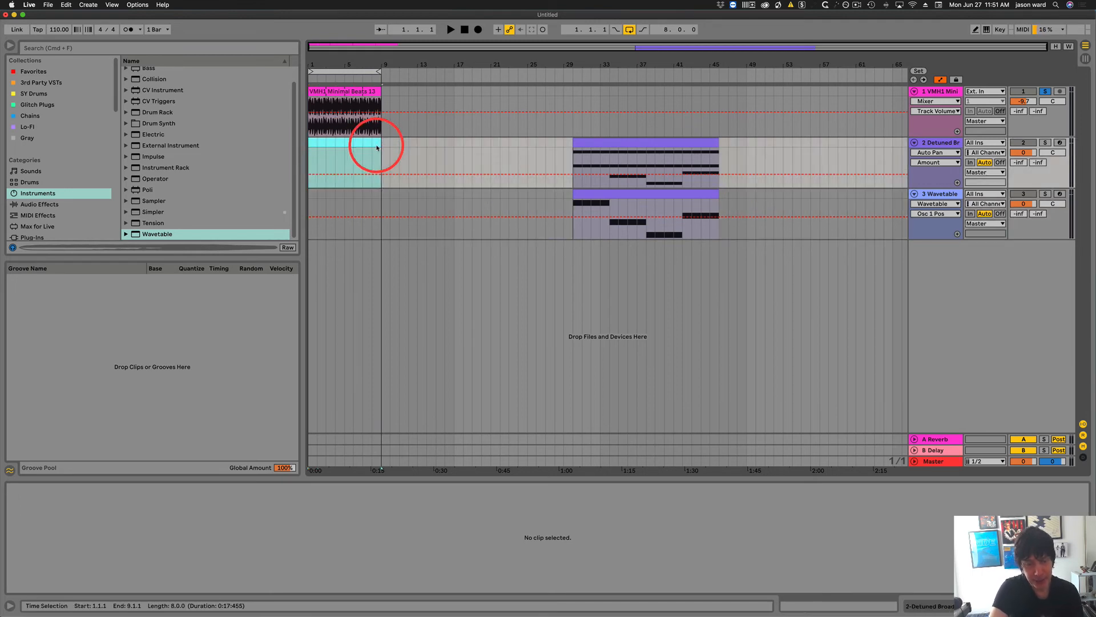
{"action": "key", "text": "super+shift+m"}
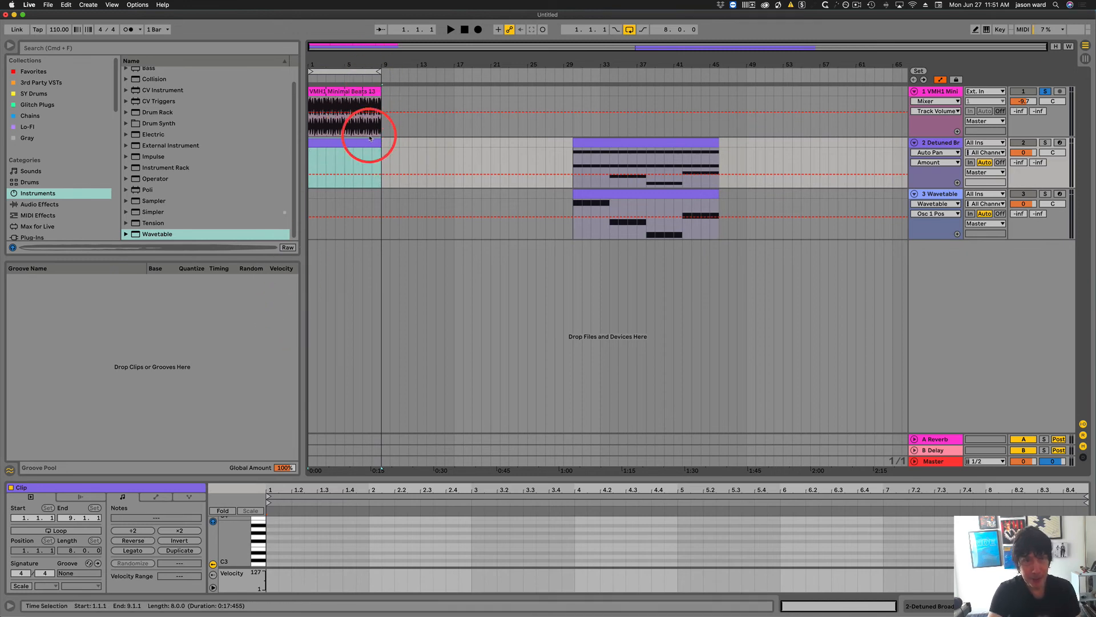
{"action": "left_click", "coordinate": [353, 71]}
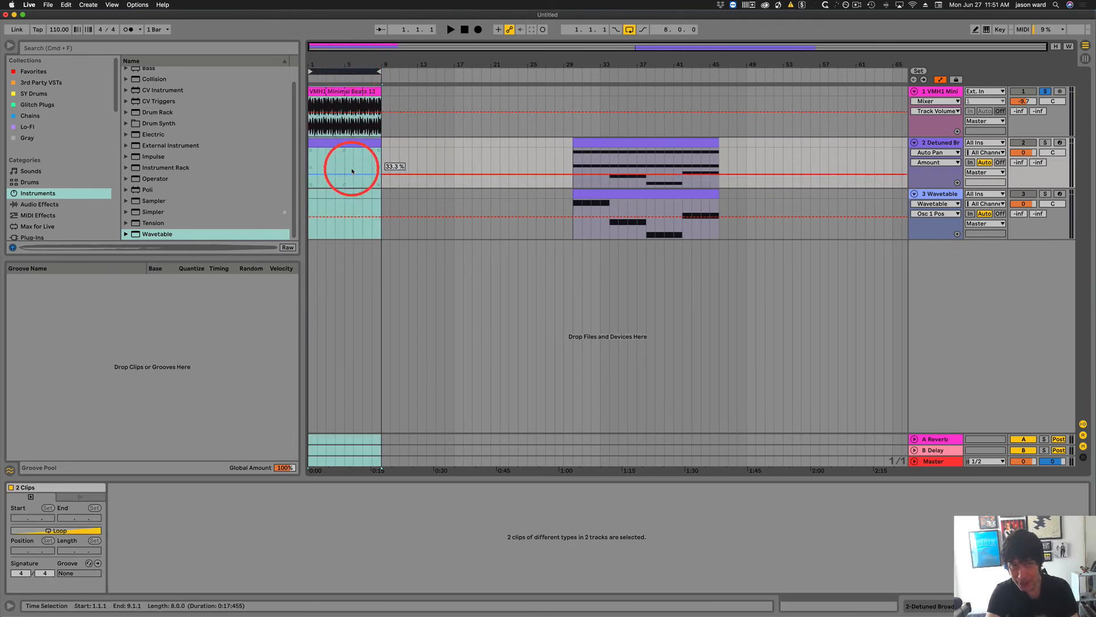
{"action": "left_click", "coordinate": [355, 143]}
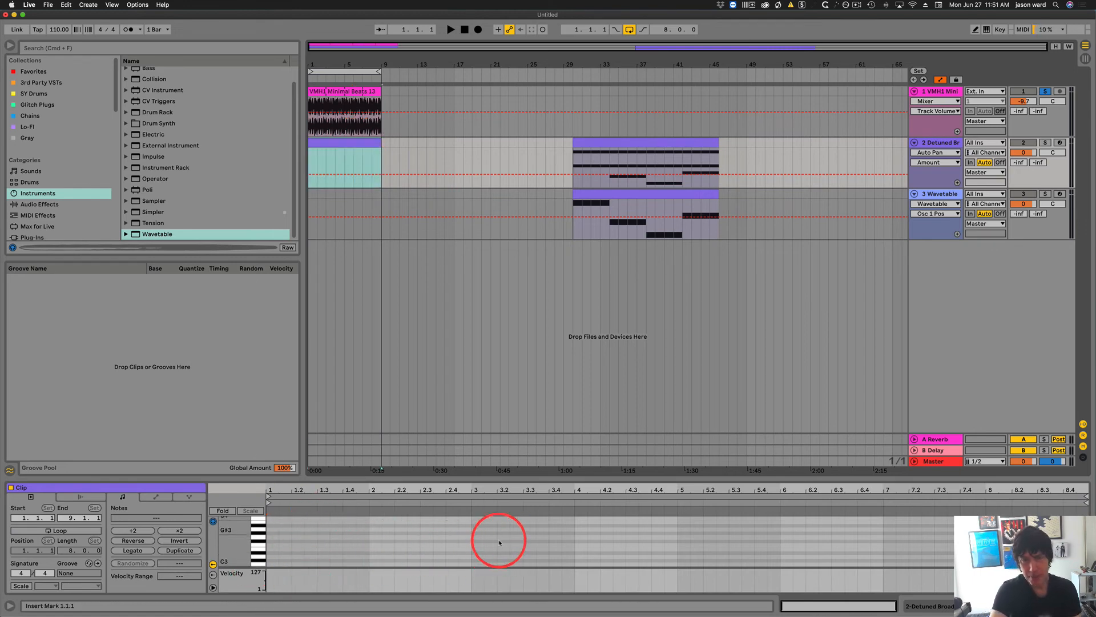
{"action": "left_click", "coordinate": [1025, 515]}
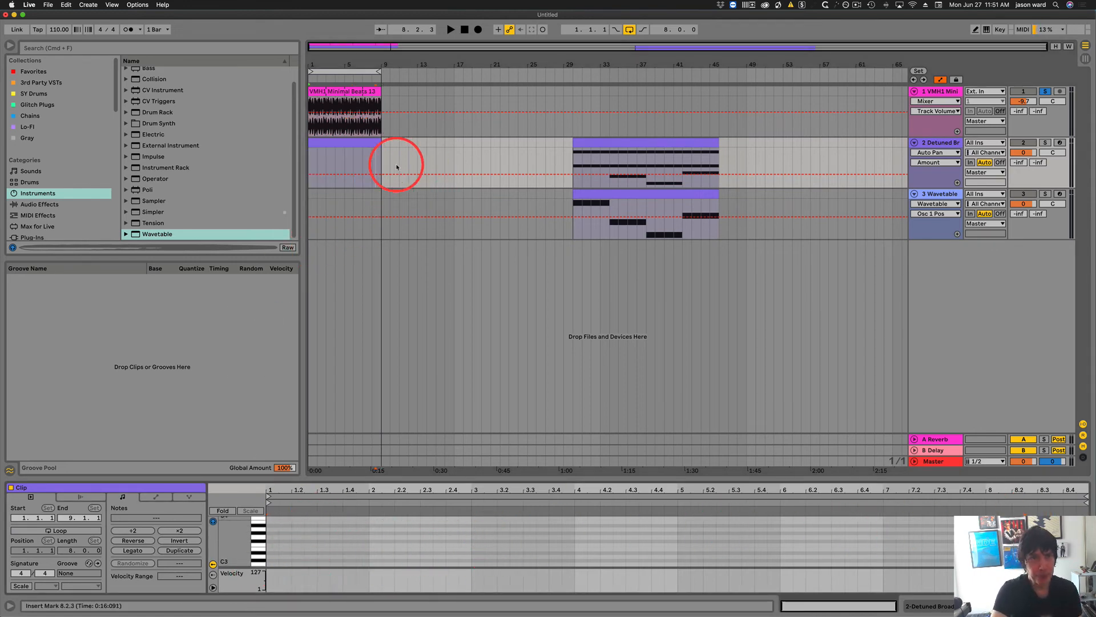
{"action": "left_click", "coordinate": [330, 72]}
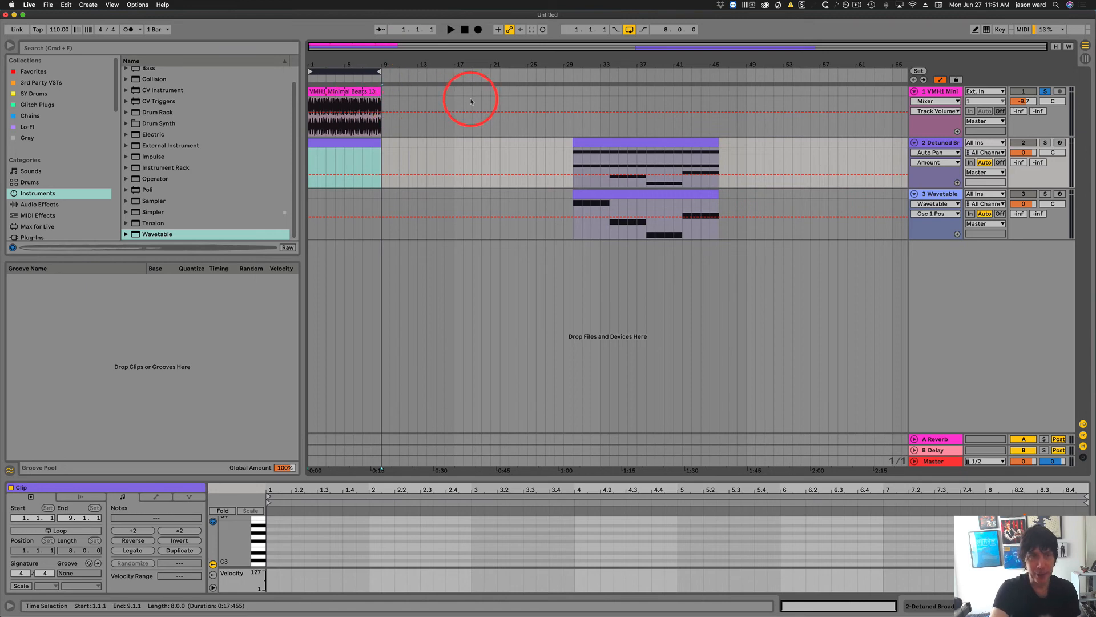
Delete the Detuned Broad and Wavetable clips between bars 29 and 52, and select VMH1's scene 1 slot in the Session View
{"action": "left_click_drag", "start_coordinate": [566, 147], "coordinate": [772, 202]}
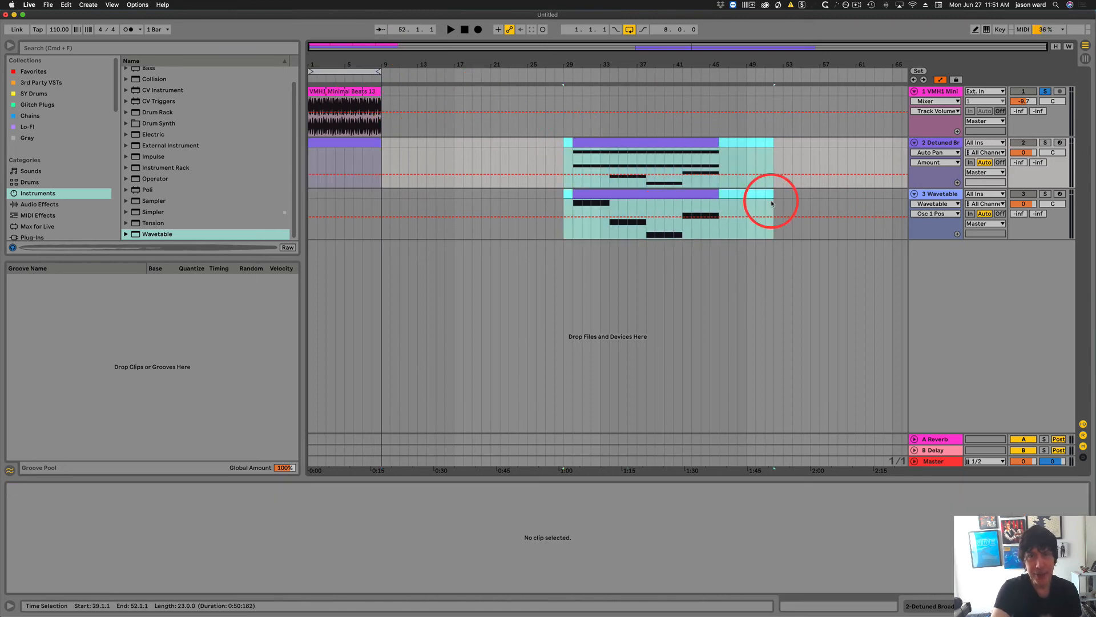
{"action": "key", "text": "Delete"}
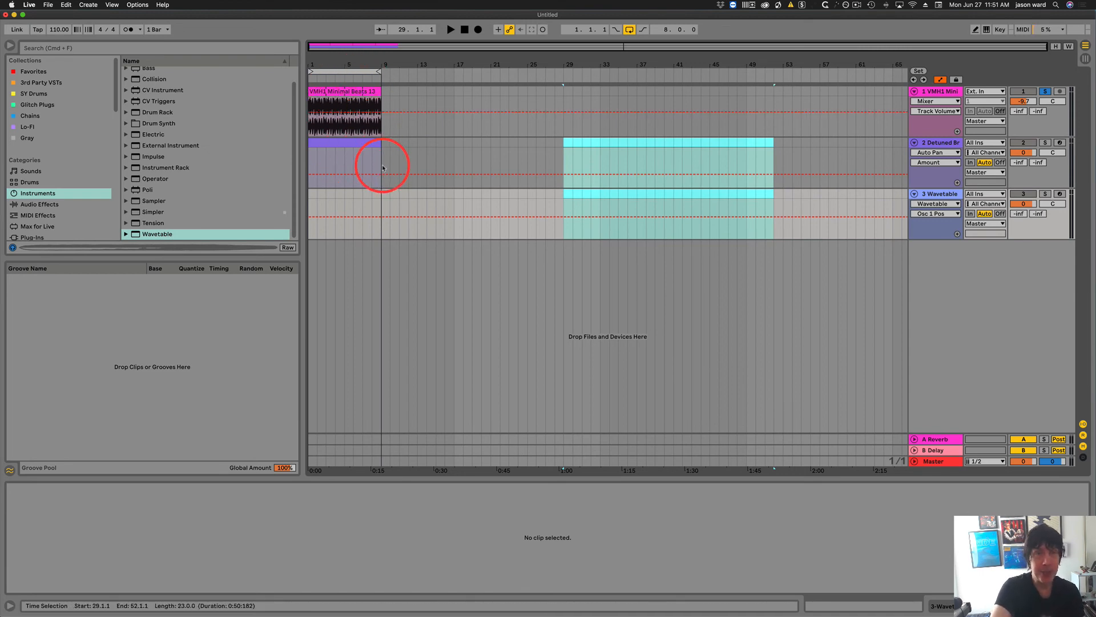
{"action": "key", "text": "Tab"}
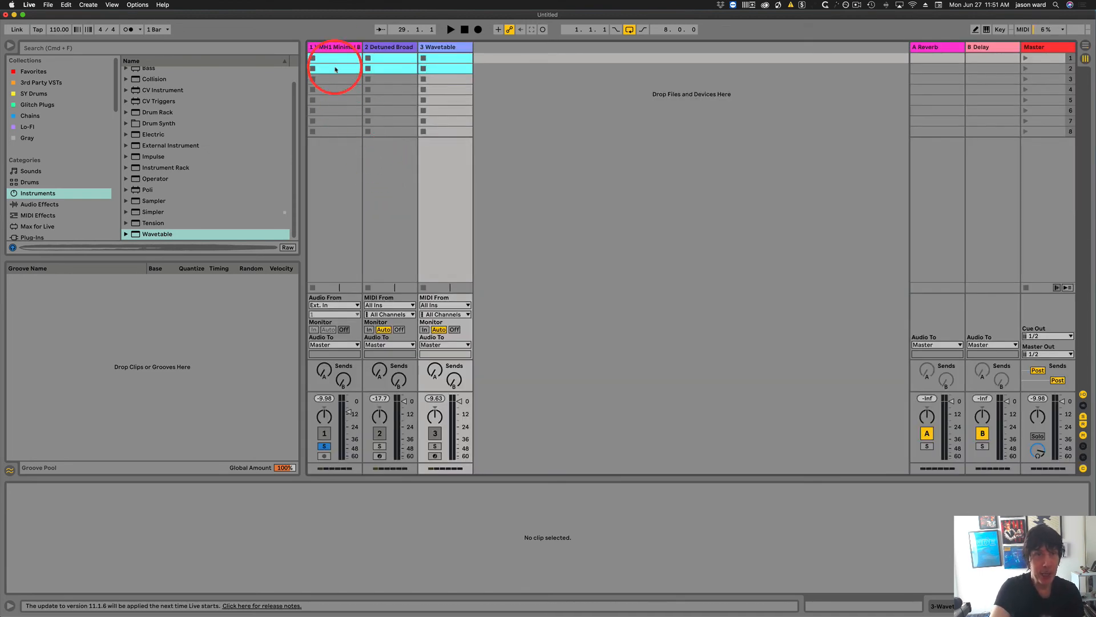
{"action": "left_click", "coordinate": [330, 59]}
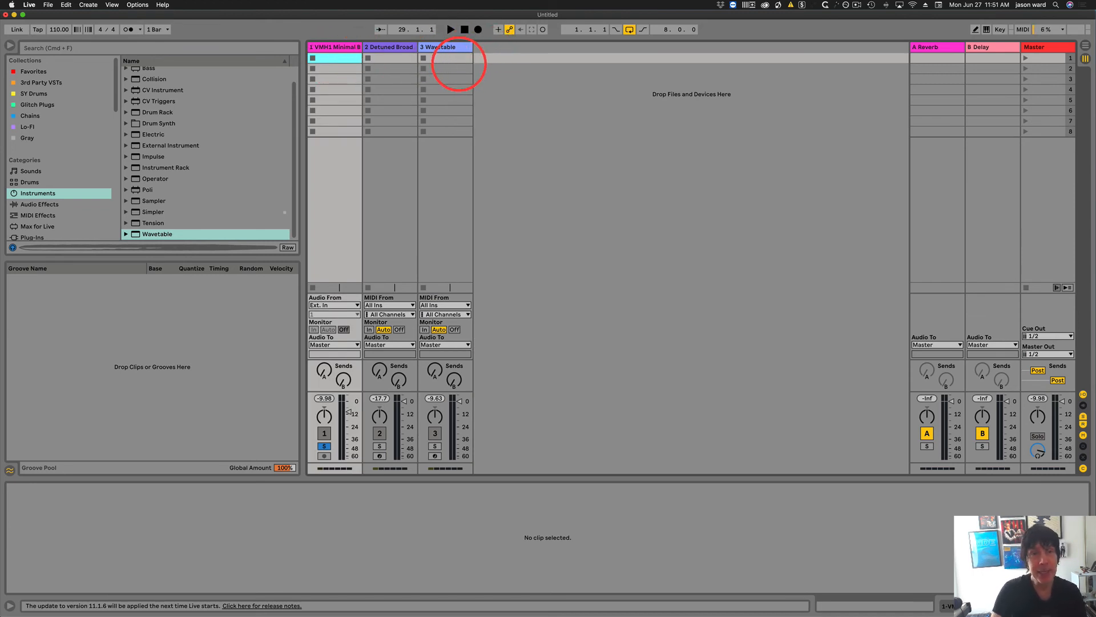
Turn off solo on the VMH1 track and select the looped range from bar 1 to bar 9 in the Arrangement View
{"action": "left_click", "coordinate": [324, 446]}
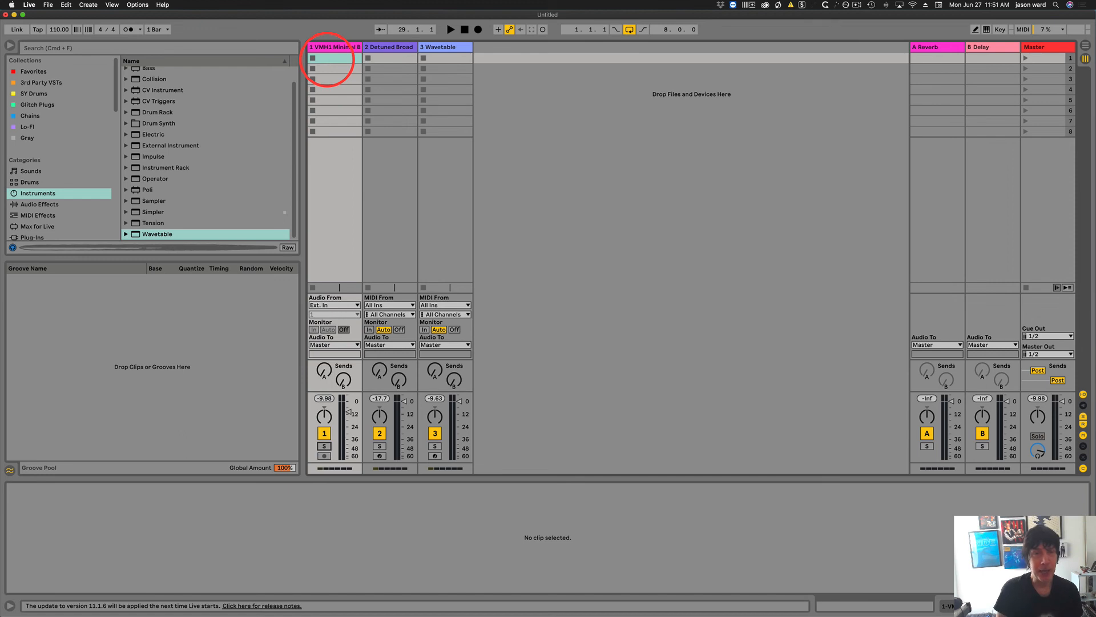
{"action": "key", "text": "Tab"}
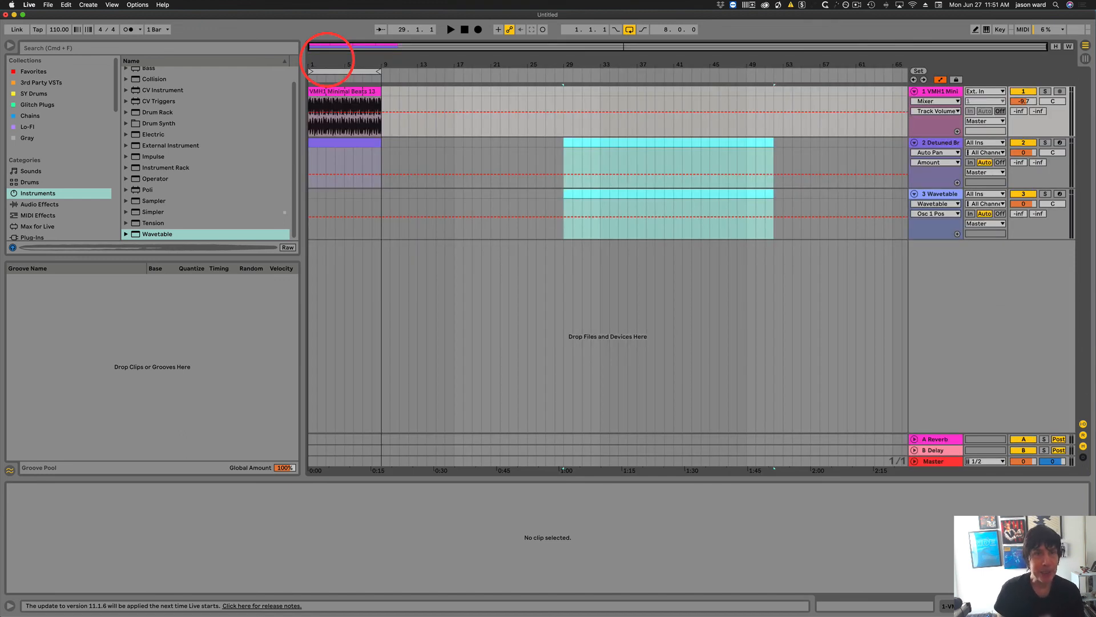
{"action": "left_click", "coordinate": [343, 72]}
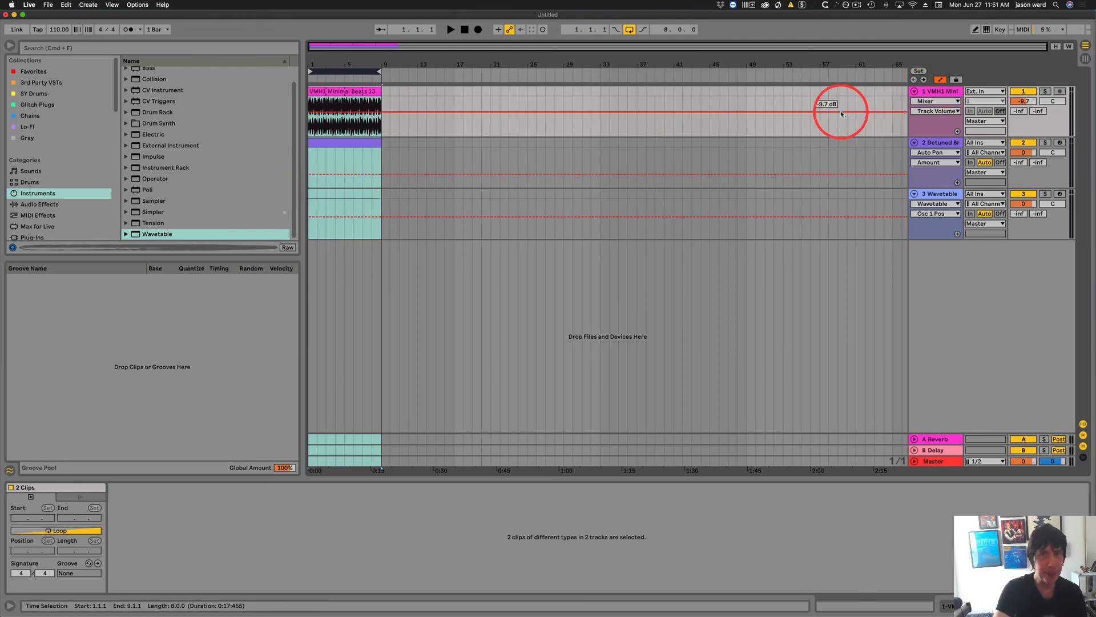
Alternate between the Session View and the Arrangement View to compare the empty clip slots with the timeline clips, finishing in the Session View
{"action": "key", "text": "Tab"}
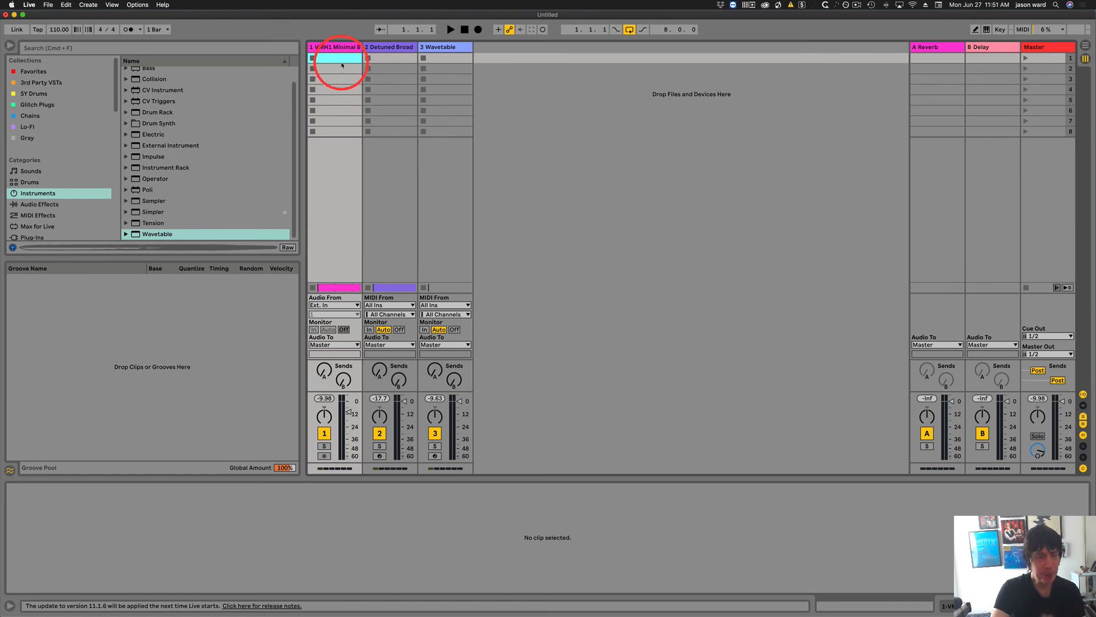
{"action": "key", "text": "Tab"}
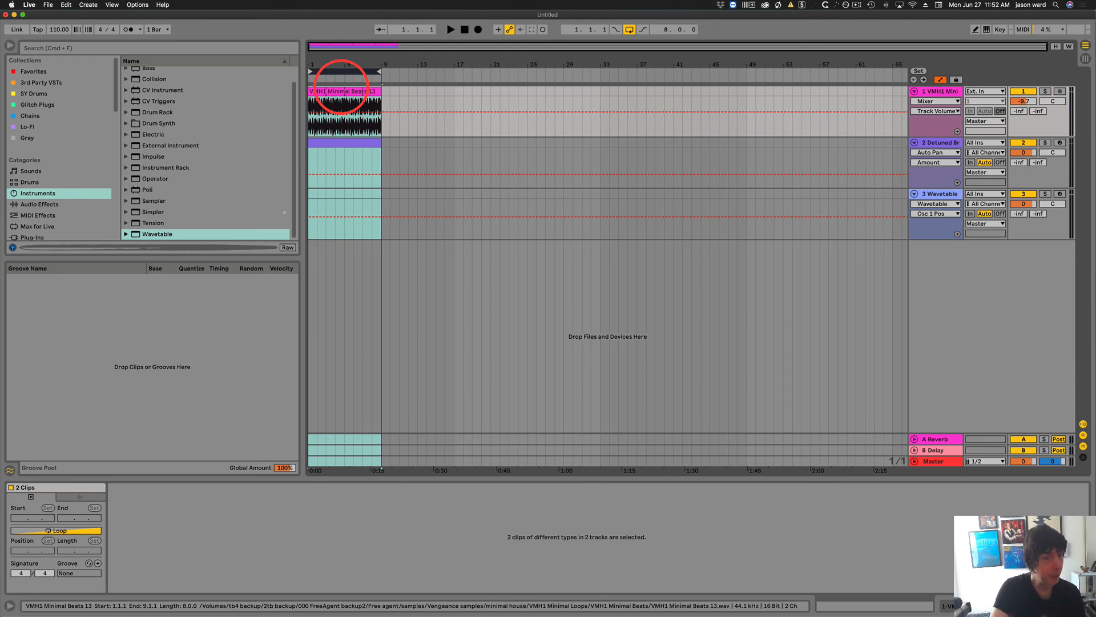
{"action": "key", "text": "Tab"}
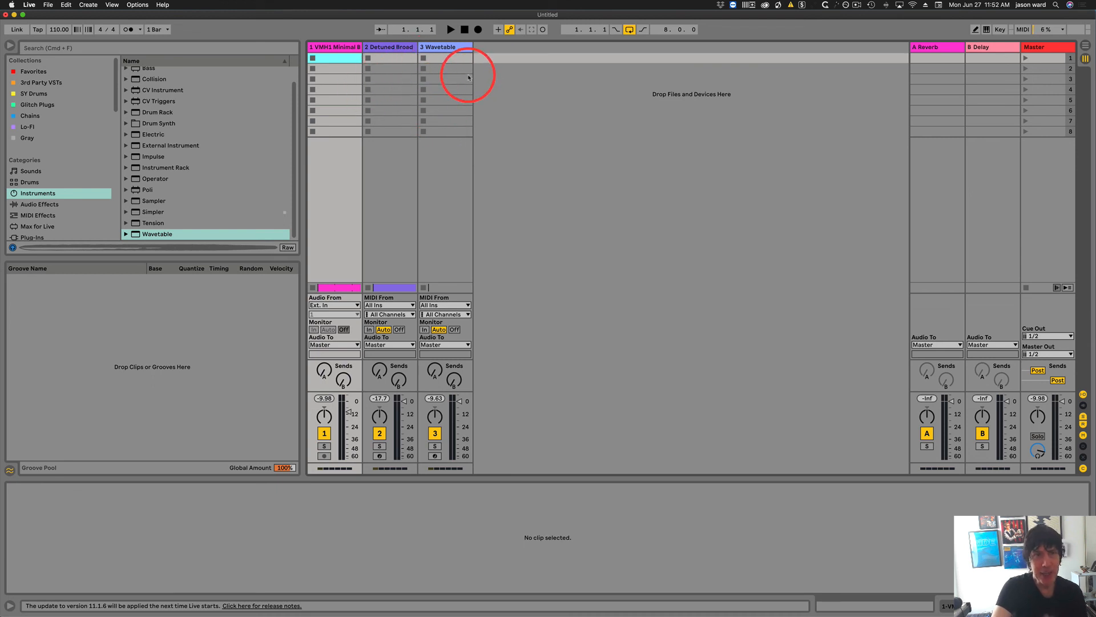
{"action": "key", "text": "Tab"}
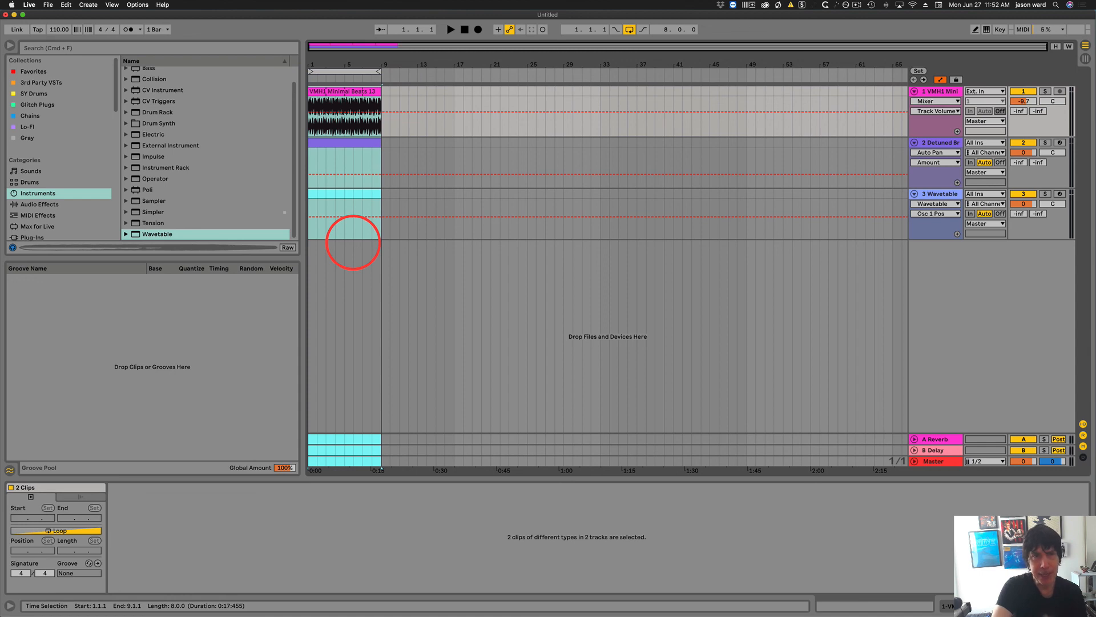
{"action": "key", "text": "Tab"}
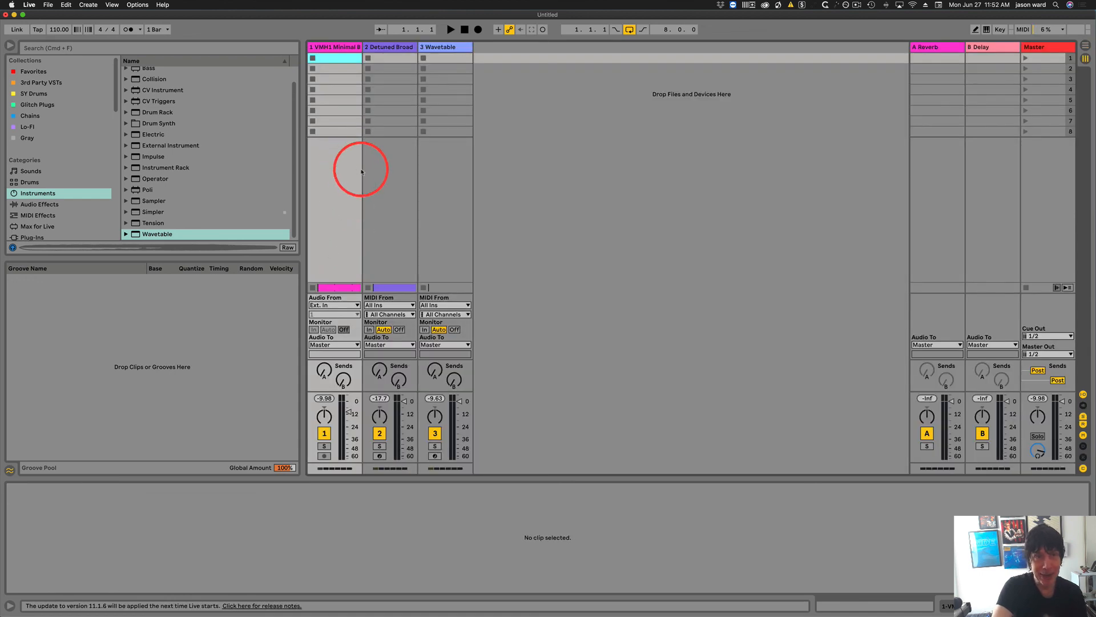